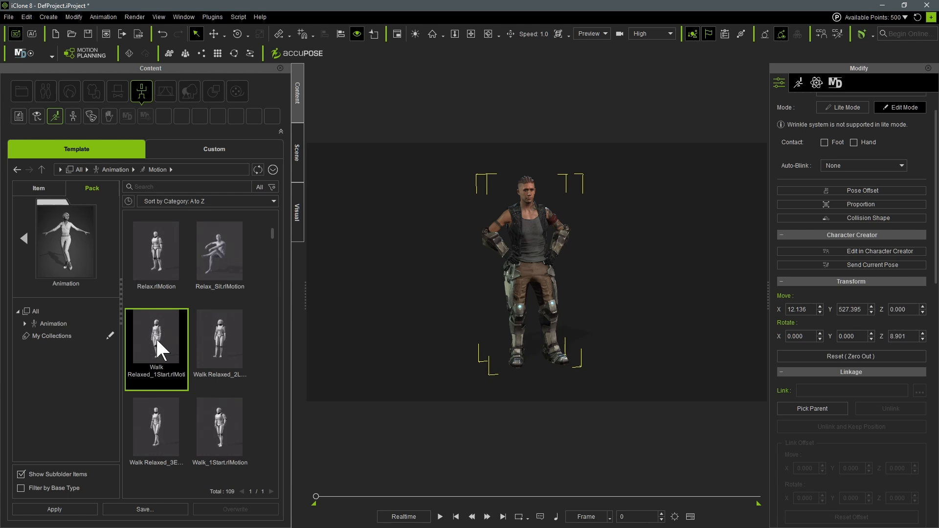
- Apply the Walk Relaxed_1Start motion to the character at frame 0 and play it through to about frame 429
double_click(156, 336)
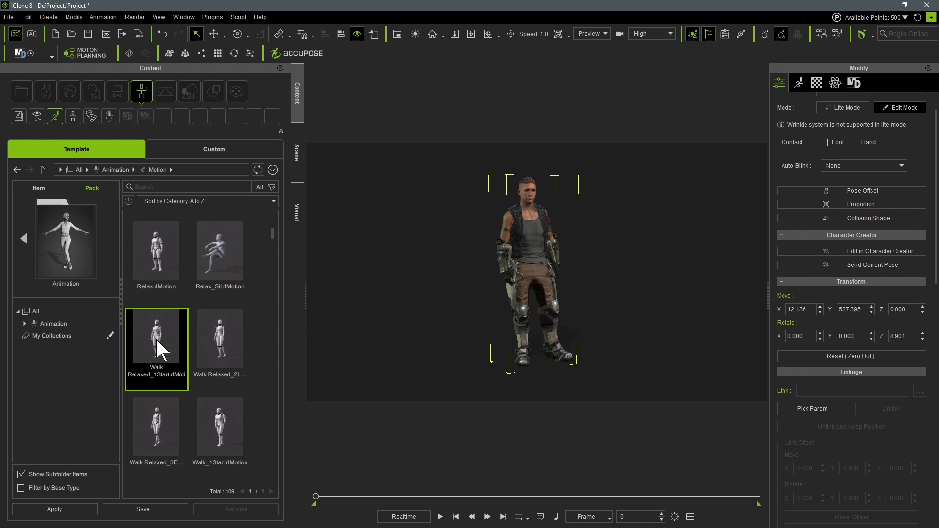
key("space")
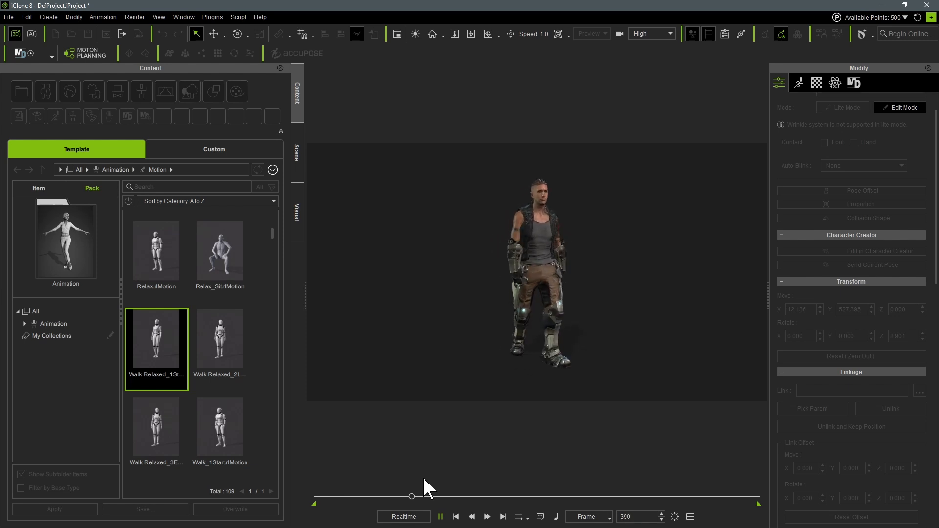
key("space")
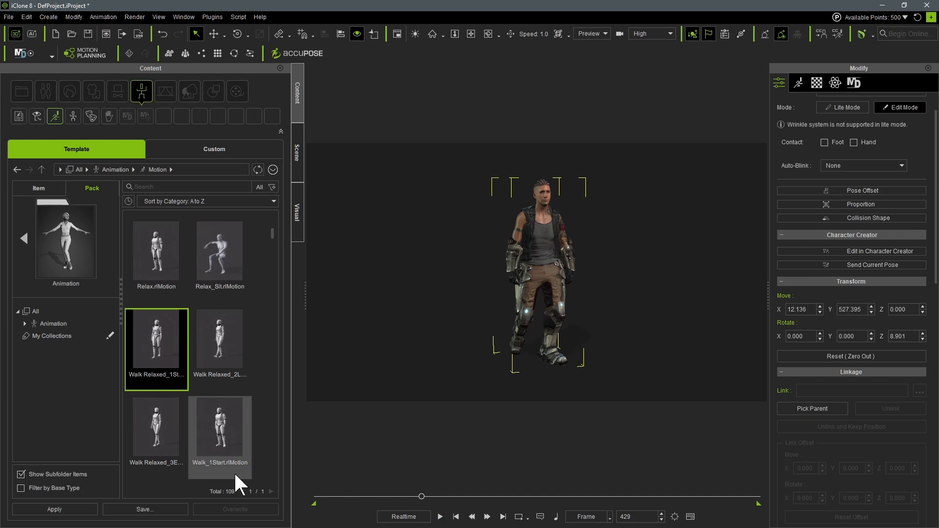
- Add the Walk Relaxed_3End motion at frame 429, then replay the combined walk from near the start
double_click(156, 429)
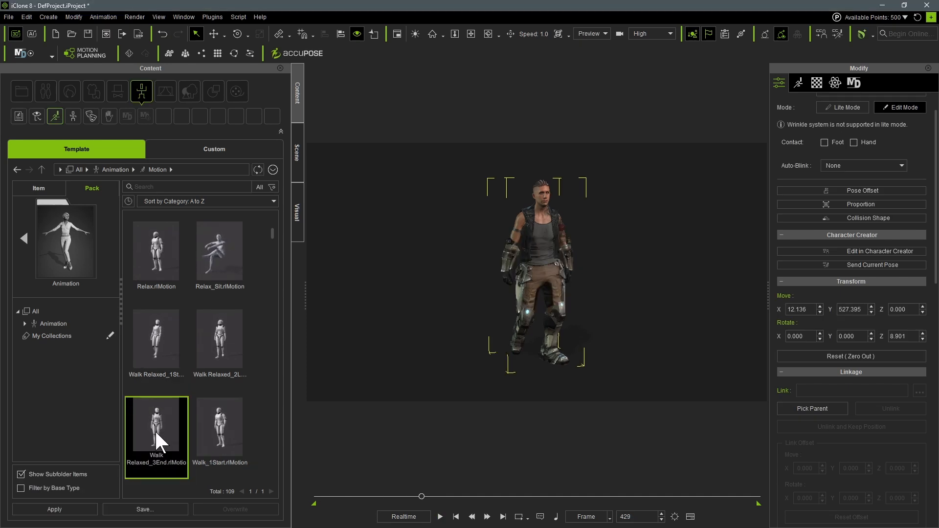
key("space")
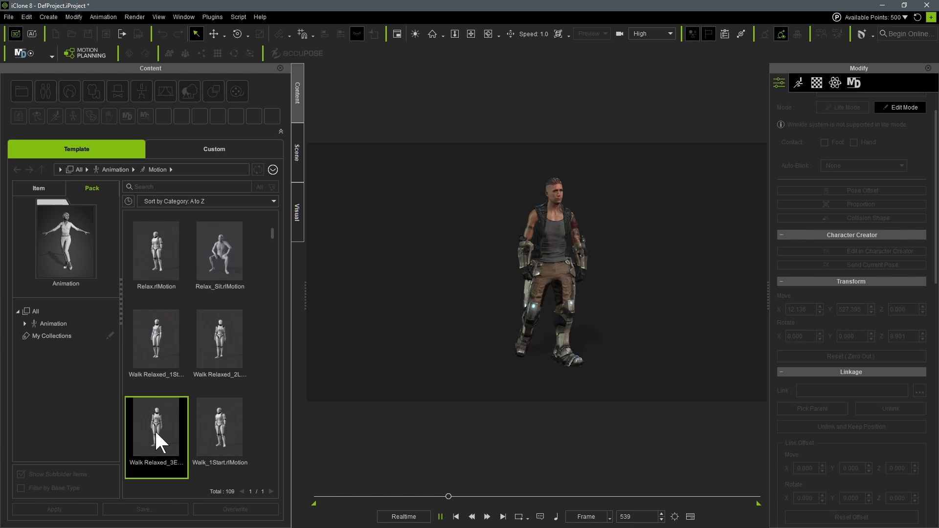
key("space")
left_click_drag(376, 496, 310, 501)
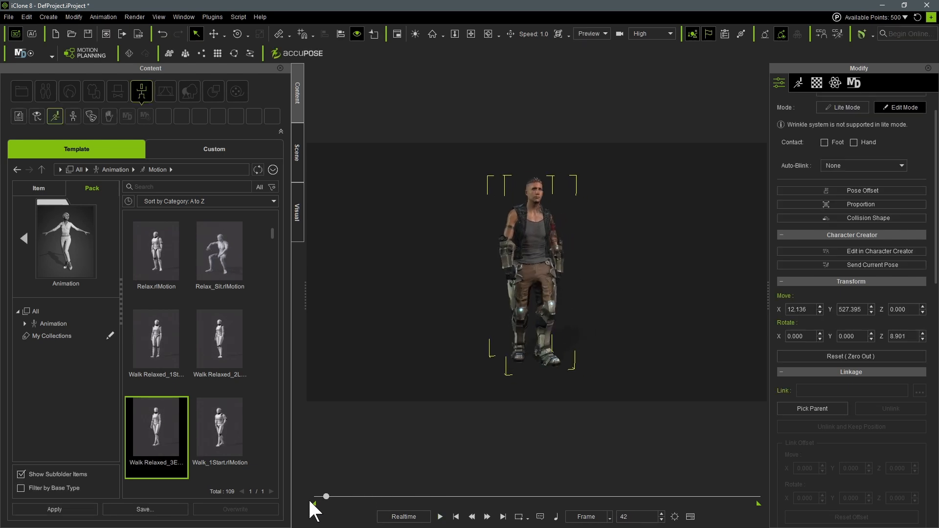
key("space")
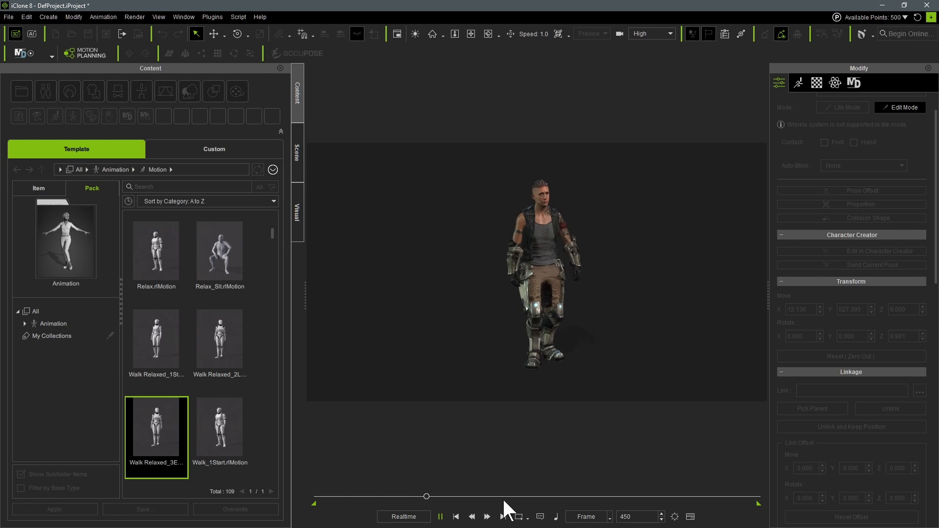
key("space")
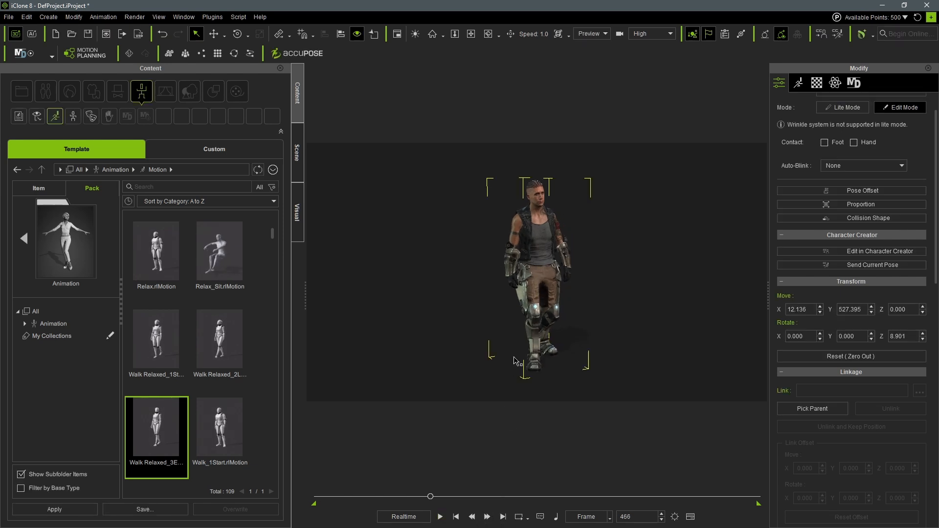
- Display the character's Motion track in the timeline
key("F3")
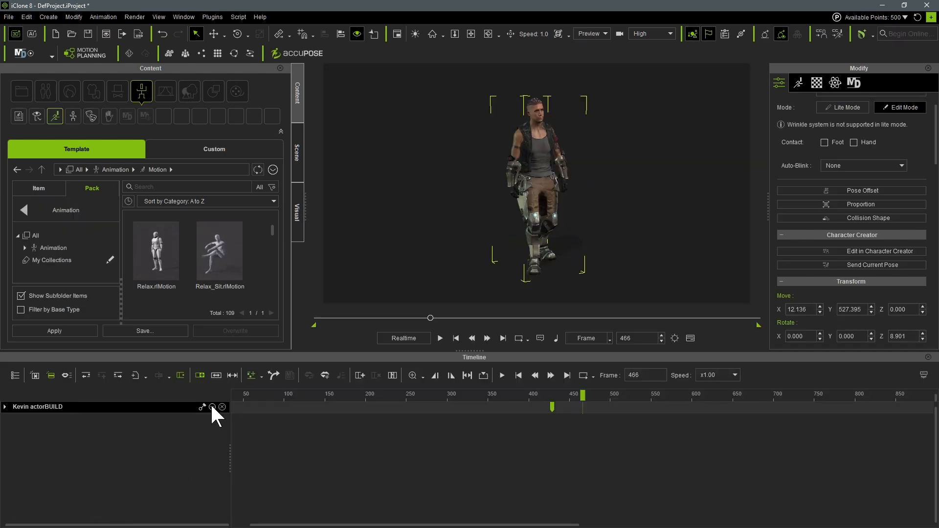
left_click(212, 407)
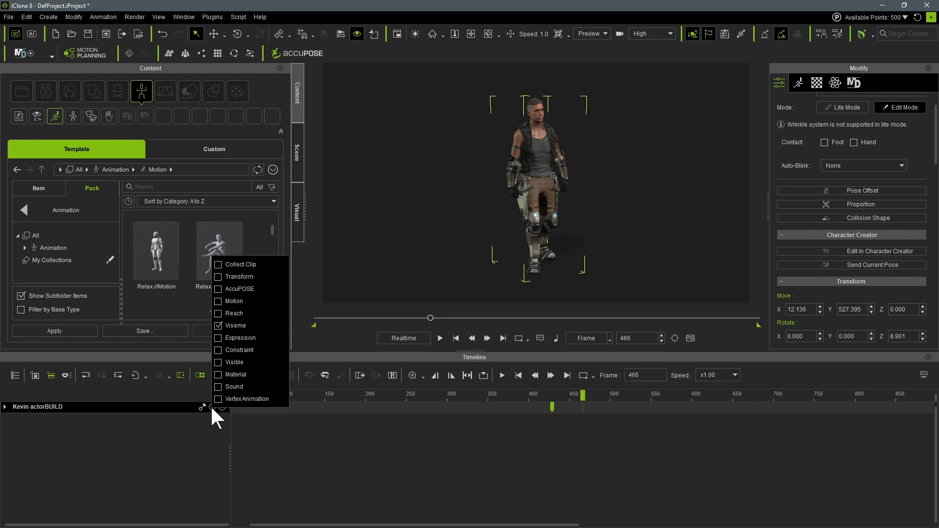
left_click(219, 300)
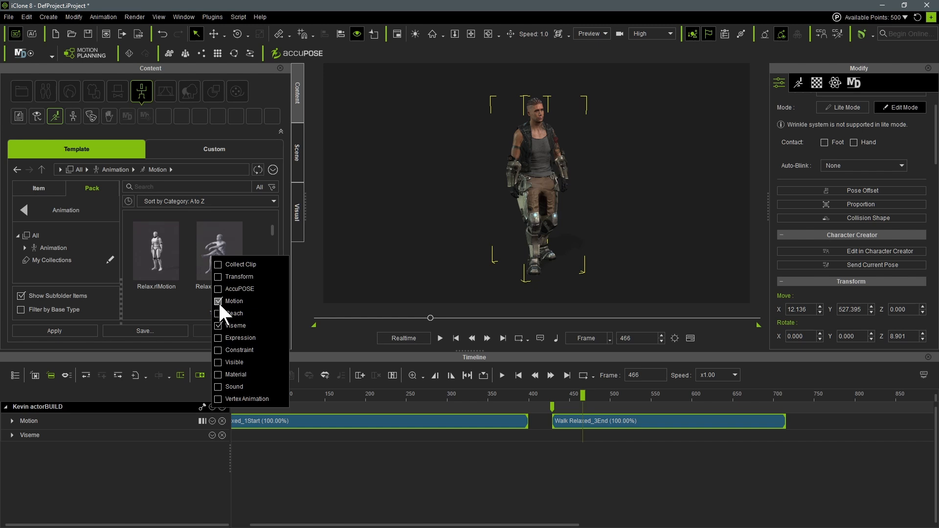
left_click(337, 452)
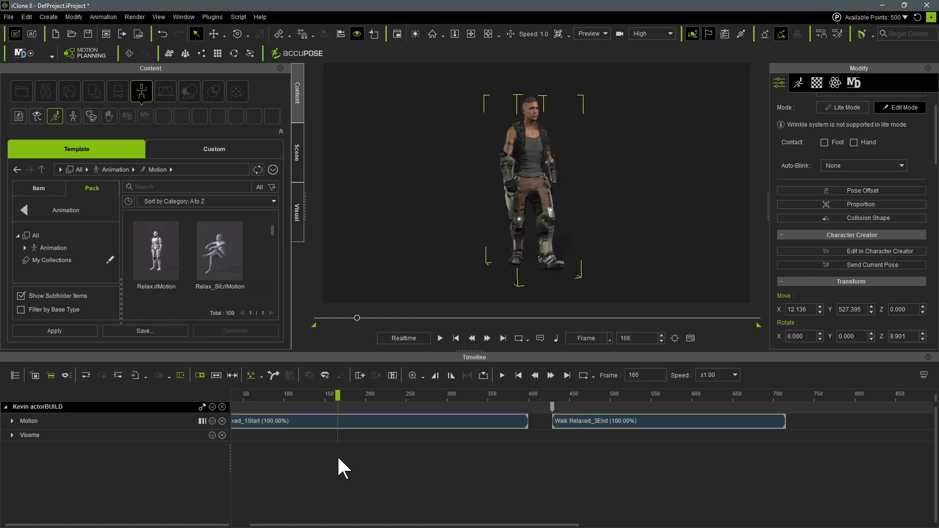
- Move the Walk Relaxed_3End clip earlier to about frame 336 so it overlaps Walk Relaxed_1Start, and preview the blend
left_click(625, 420)
left_click(608, 423)
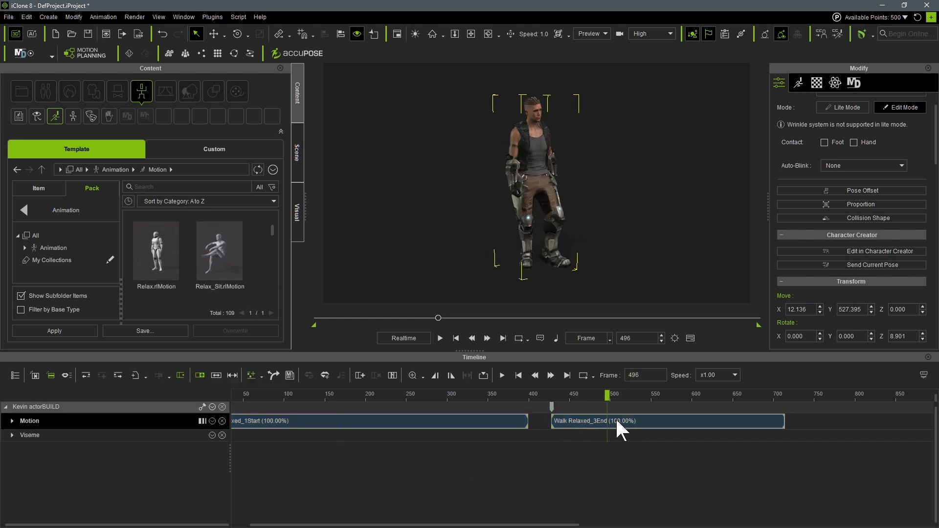
left_click(599, 421)
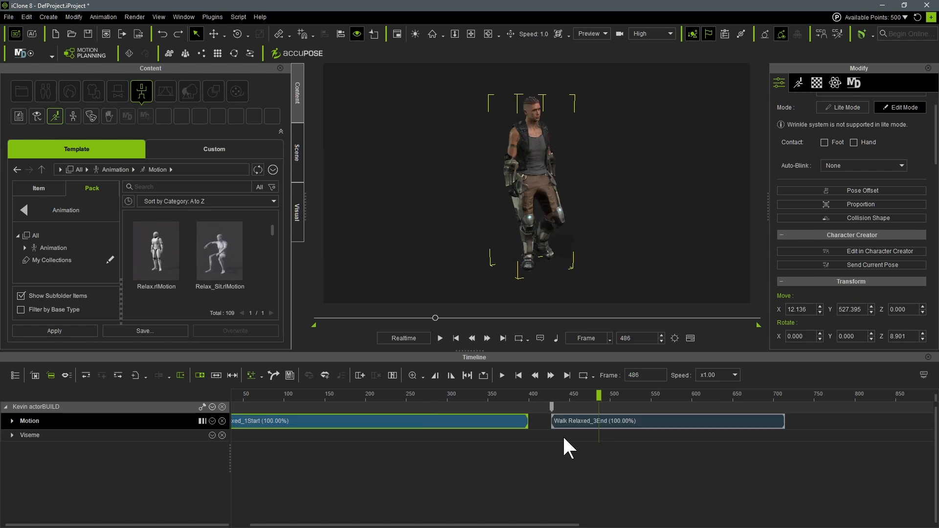
left_click_drag(551, 422, 451, 421)
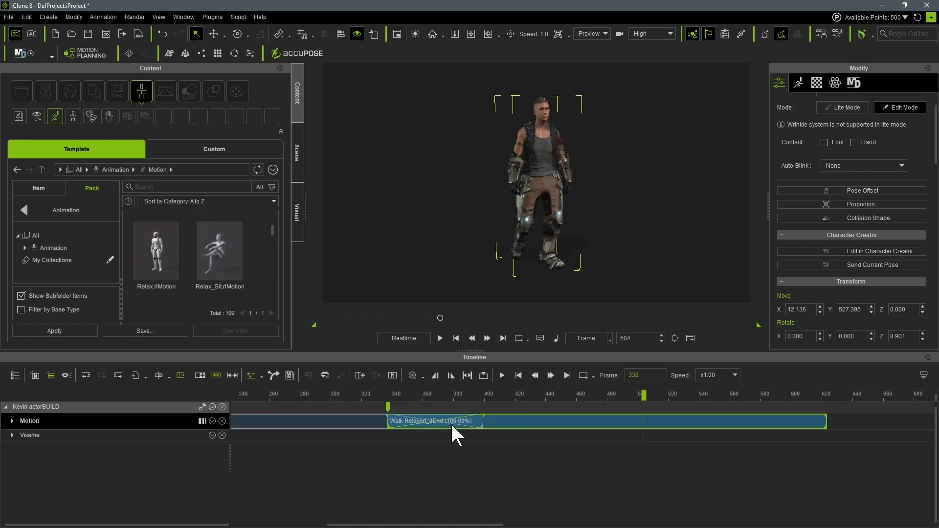
left_click(342, 394)
key("space")
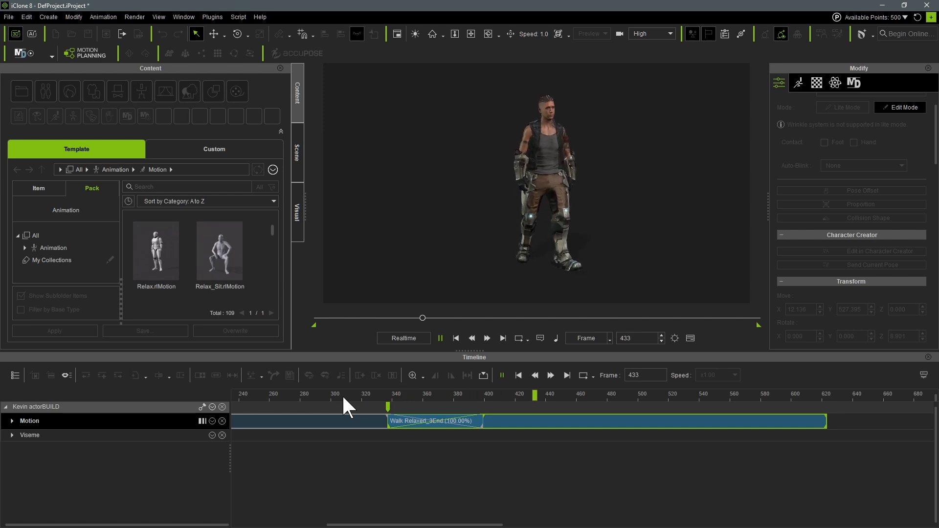
- Shorten the clip overlap by shifting Walk Relaxed_3End to start at about frame 390, checking the transition in playback
left_click_drag(552, 423, 600, 420)
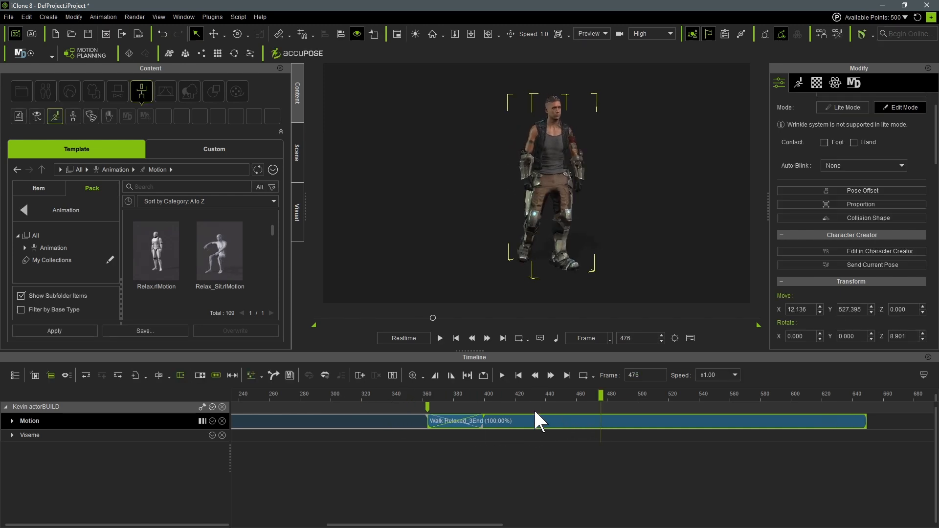
left_click(344, 394)
key("space")
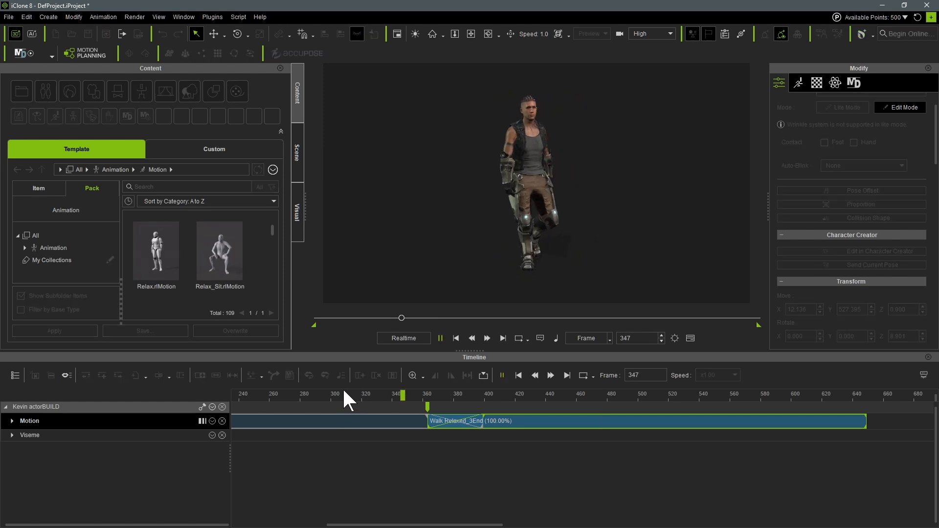
left_click_drag(576, 423, 604, 420)
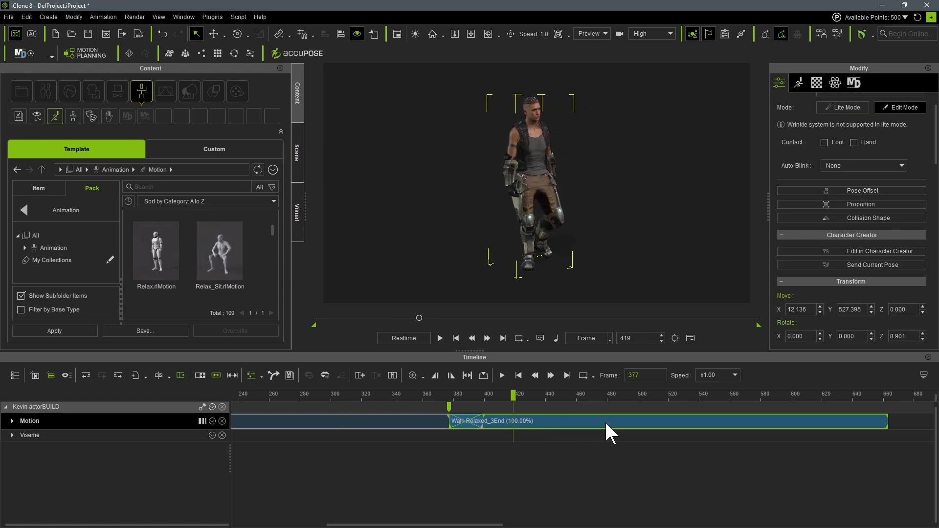
left_click(382, 393)
key("space")
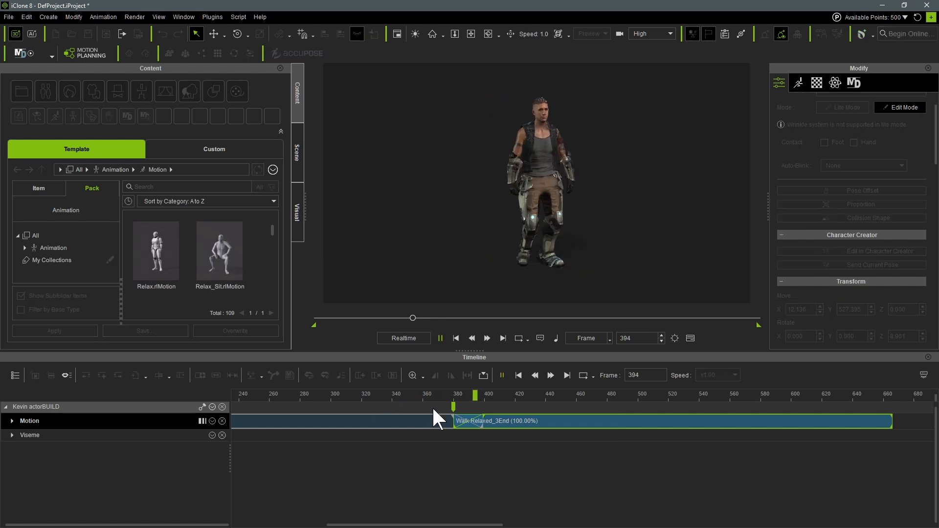
key("space")
- Make the character look at the preview camera from frame 0 and play the walk to check the gaze
left_click_drag(313, 395, 178, 408)
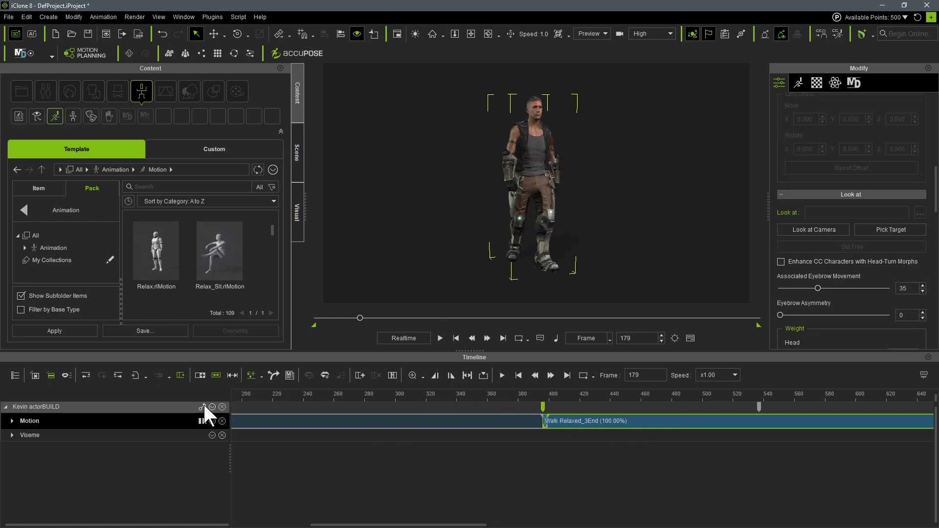
scroll(416, 459, "down", 2)
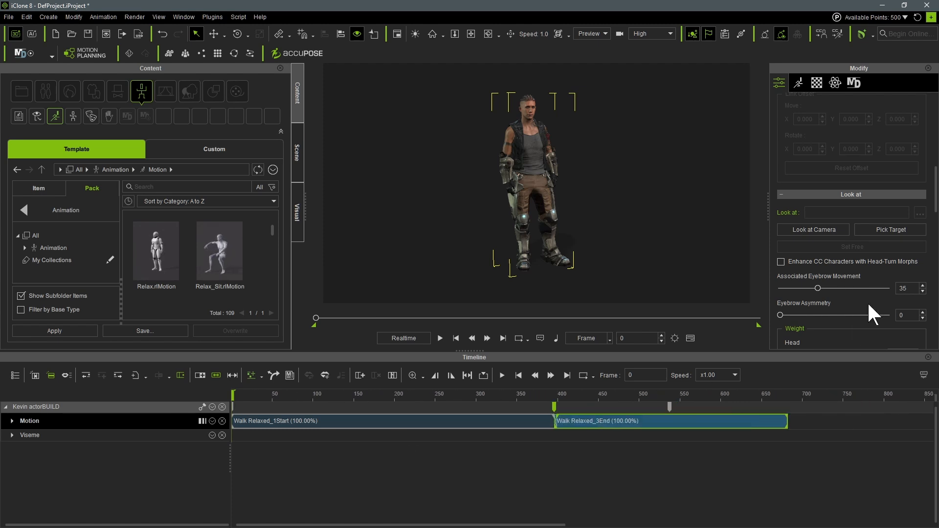
left_click(821, 227)
key("space")
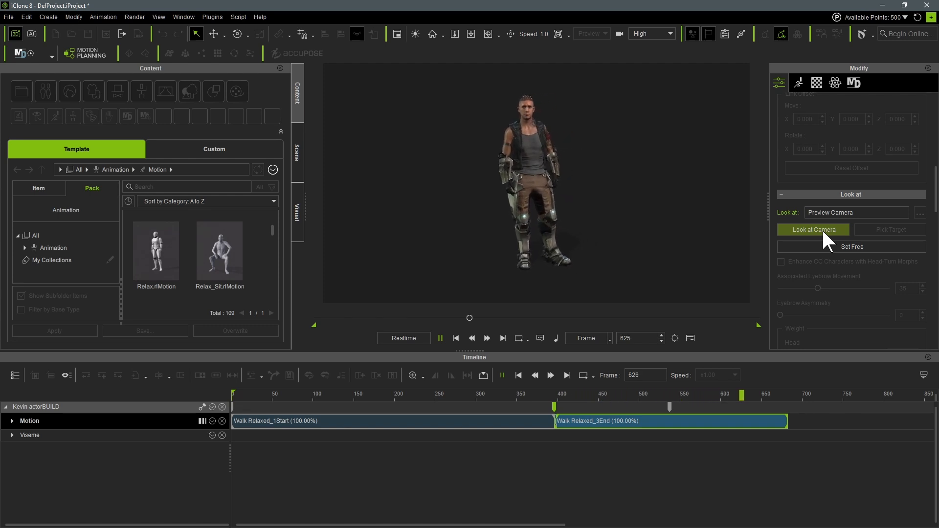
key("space")
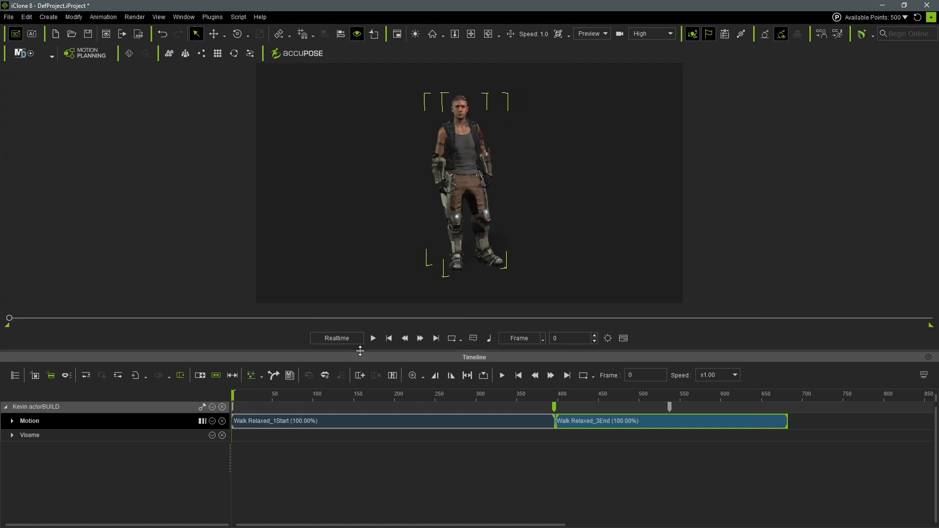
- Enlarge the viewport by shrinking the timeline, and replay the walk up to frame 660
left_click_drag(358, 351, 358, 425)
key("space")
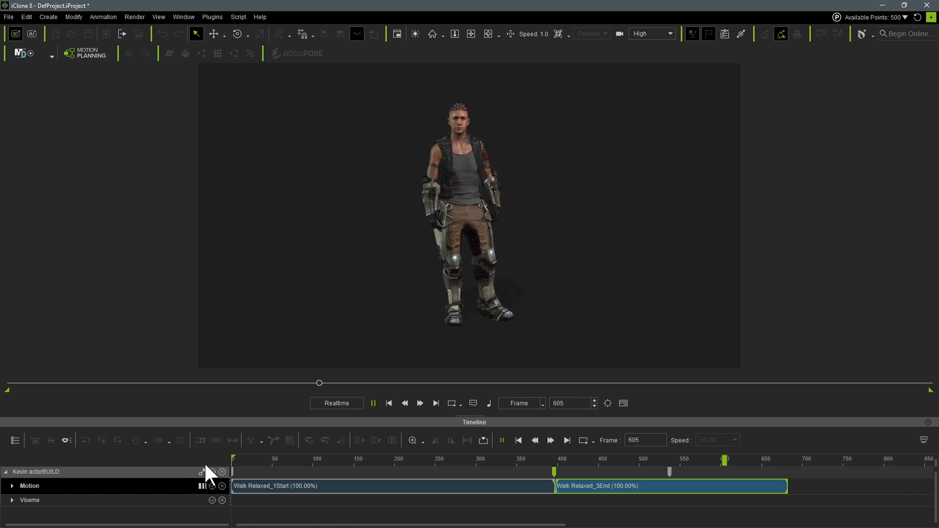
key("space")
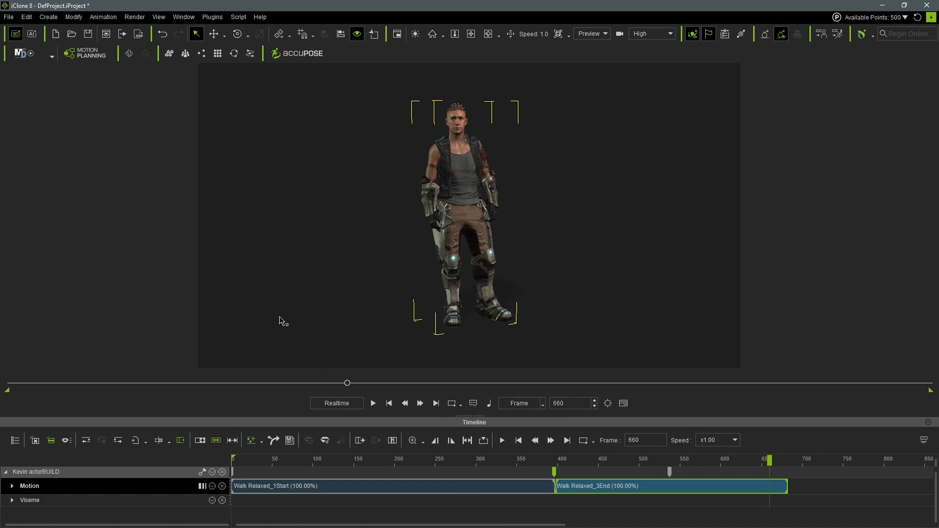
- Deselect the character and set the Side light's color to white (#ffffff)
left_click(276, 300)
key("F4")
key("F4")
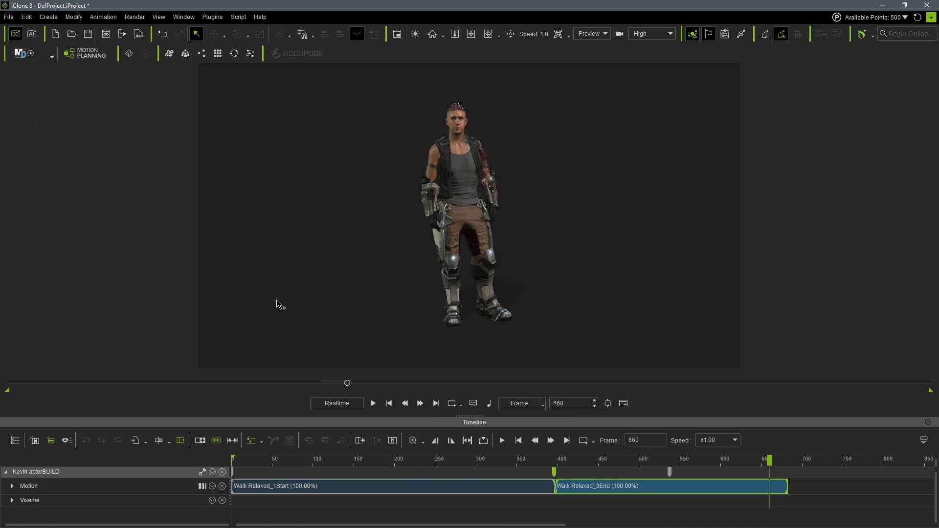
key("F5")
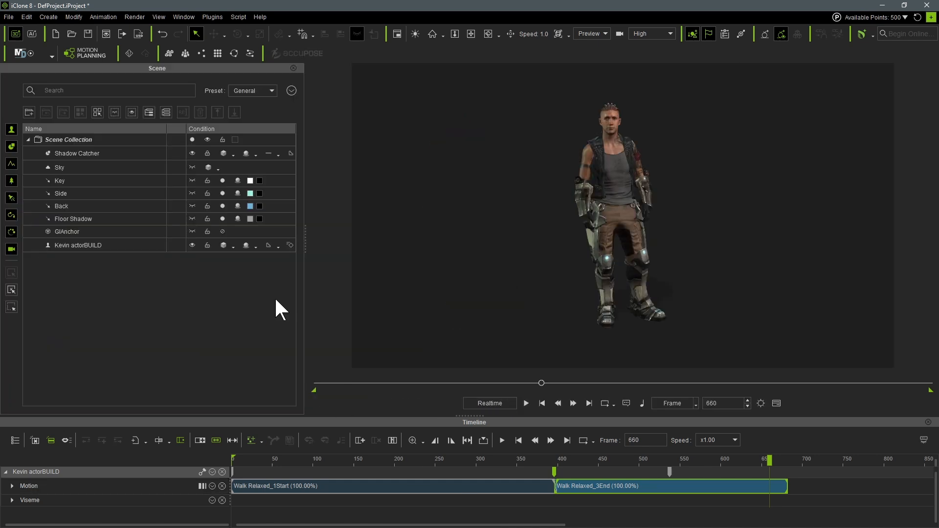
left_click(249, 193)
left_click(443, 330)
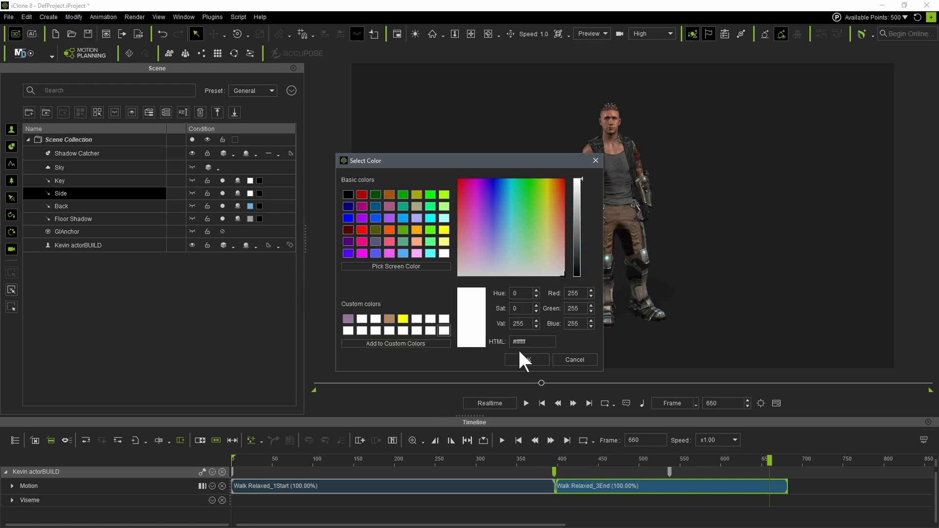
left_click(522, 358)
- Set the Back and Floor Shadow lights' colors to white (#ffffff)
left_click(250, 205)
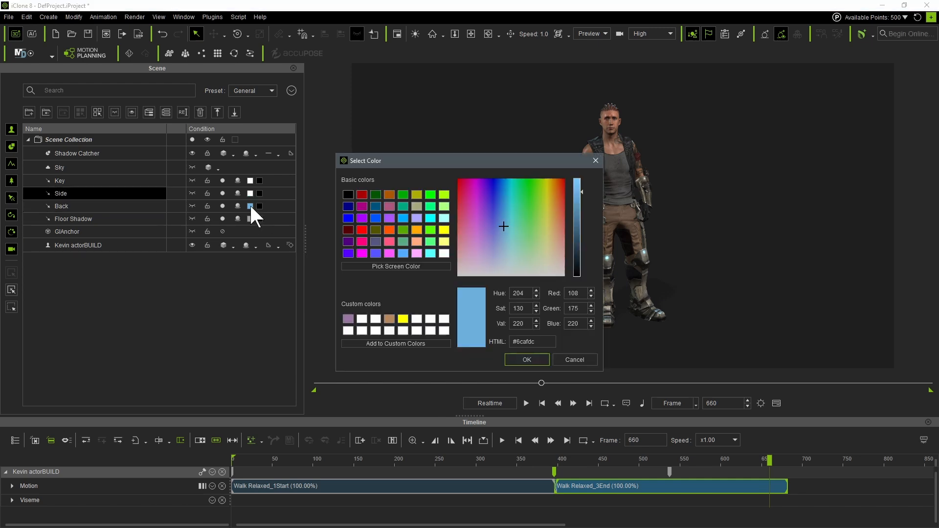
left_click(444, 331)
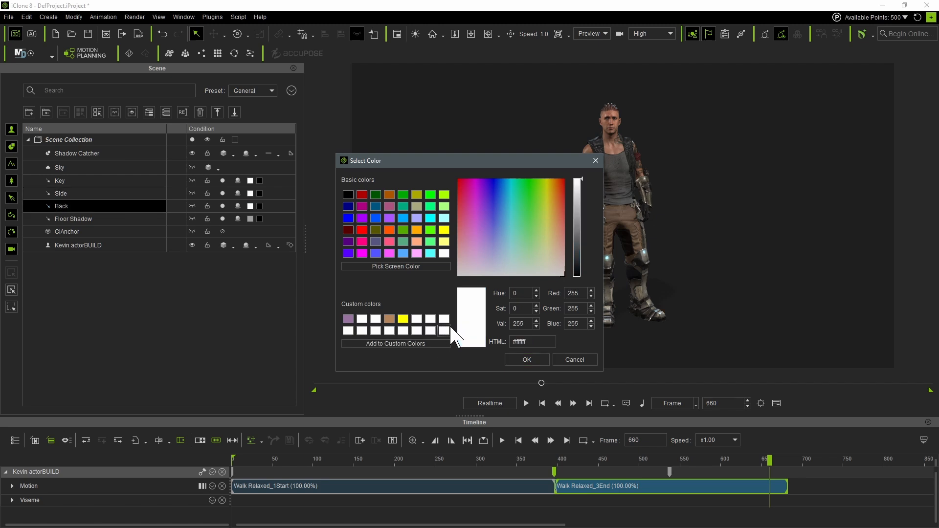
left_click(520, 359)
left_click(250, 219)
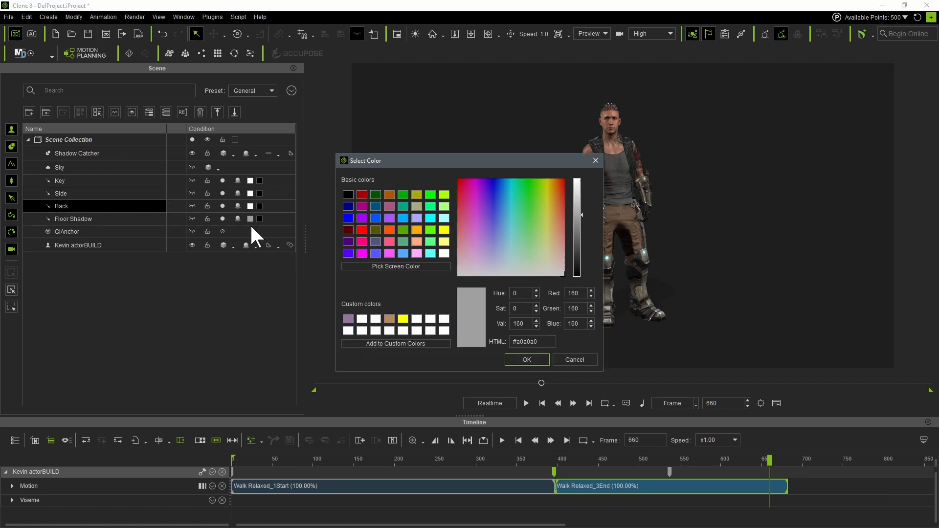
left_click(444, 330)
left_click(526, 360)
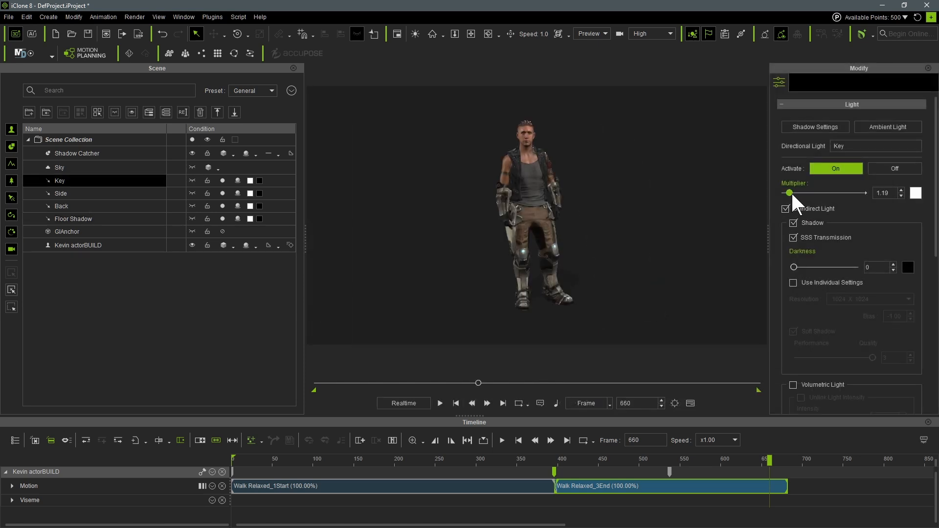
- Set the Key directional light's multiplier to 2.12, judging the lighting on the character's face and upper body
left_click_drag(792, 193, 795, 192)
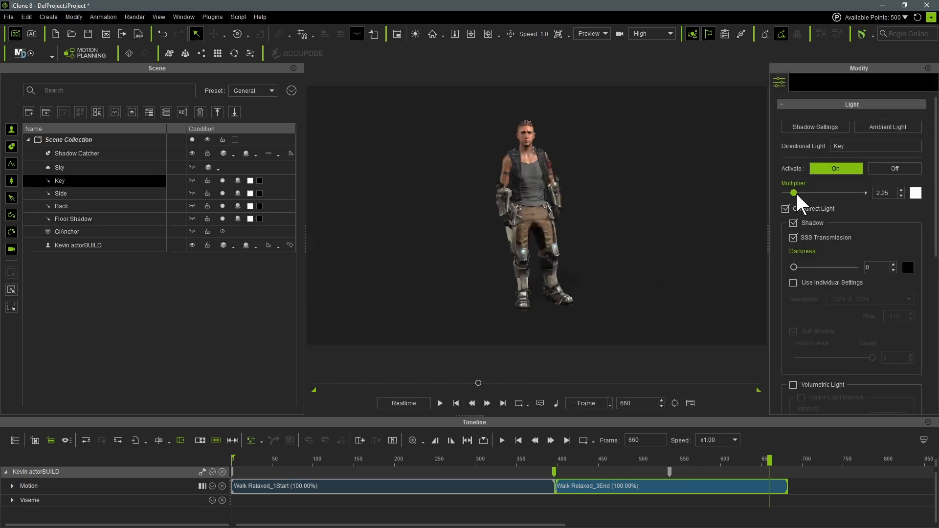
scroll(635, 224, "up", 2)
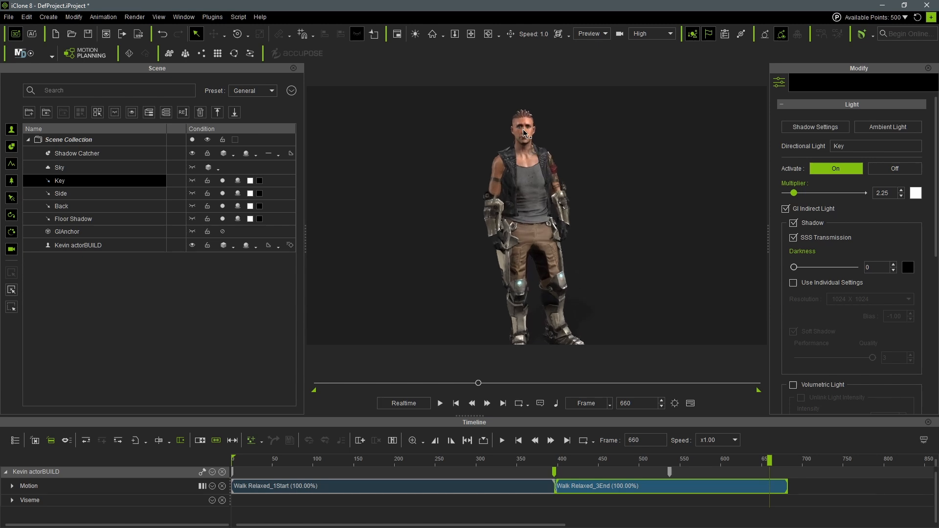
scroll(523, 132, "up", 5)
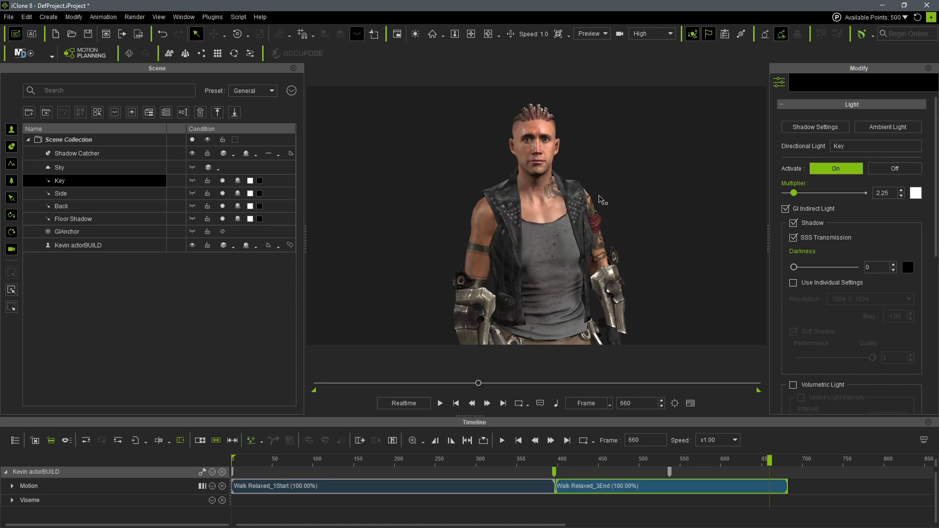
scroll(598, 196, "down", 1)
middle_click_drag(593, 222, 592, 216)
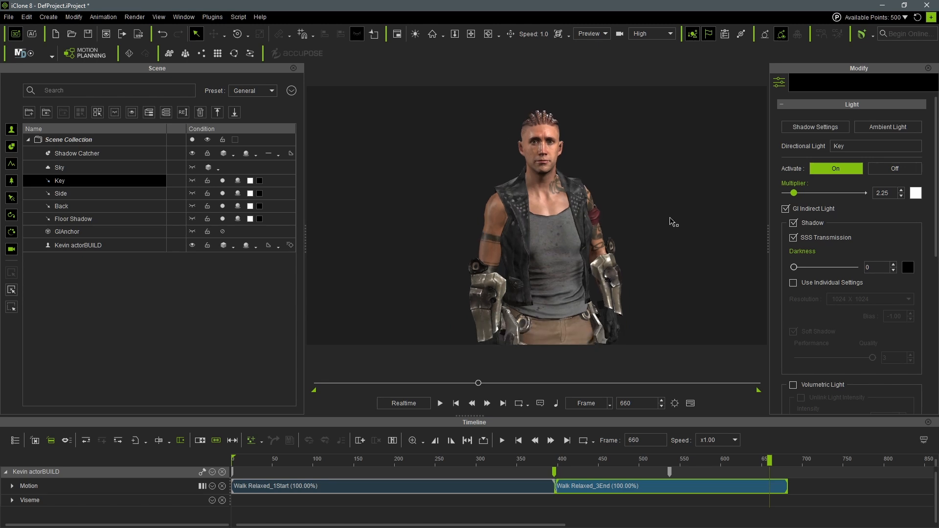
left_click_drag(794, 193, 793, 193)
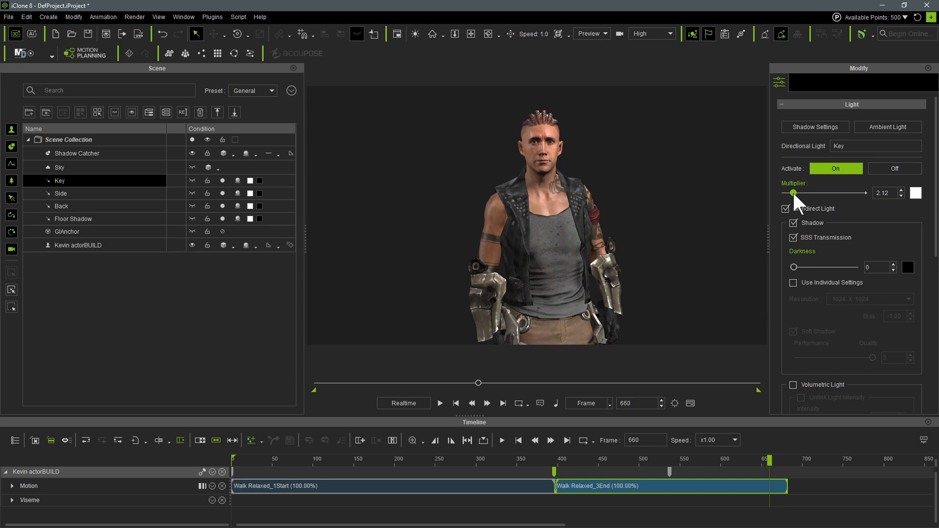
- Set the Side light's multiplier to 2.52 and the Back light's multiplier to 3.44
left_click(59, 193)
left_click_drag(787, 192, 793, 193)
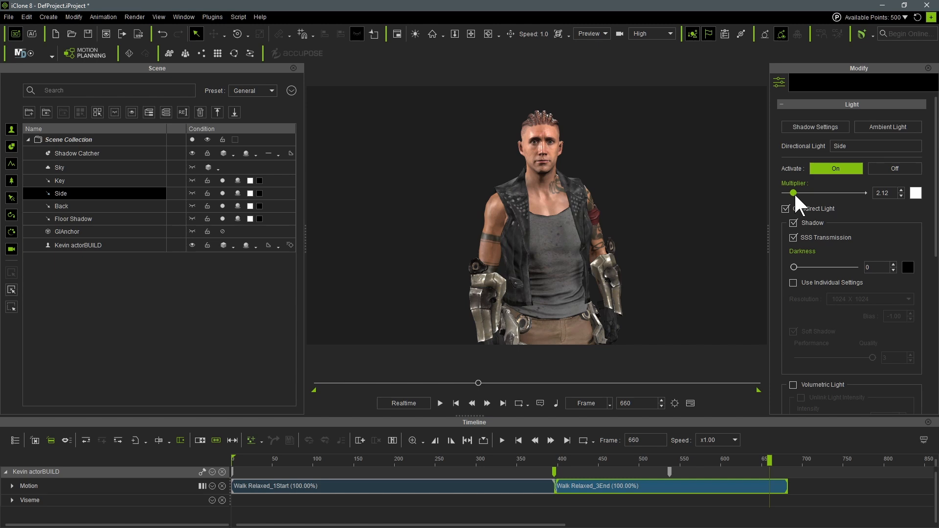
left_click_drag(794, 192, 795, 193)
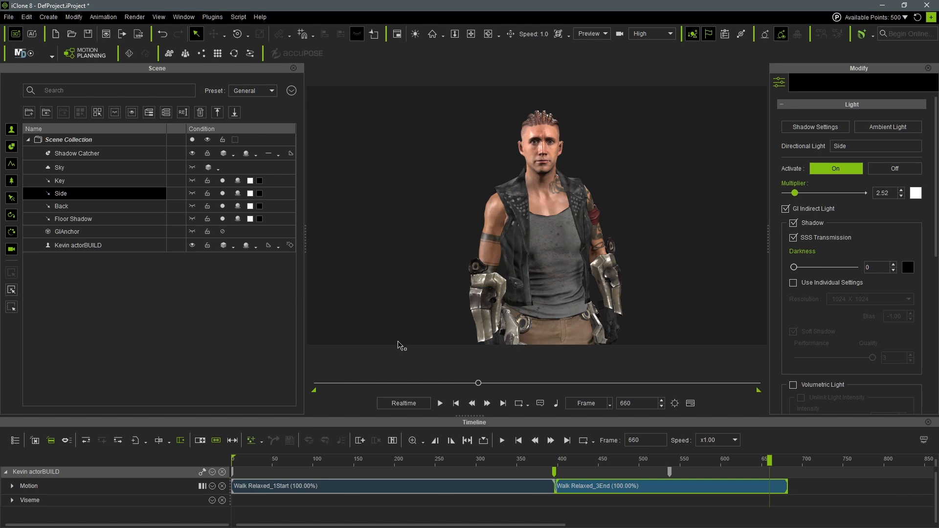
left_click(61, 208)
left_click_drag(789, 192, 799, 192)
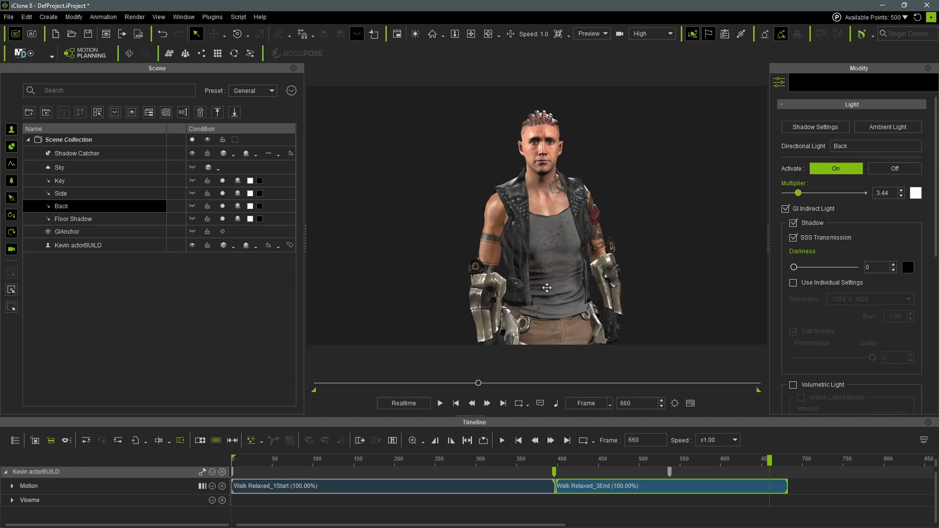
- Enable the Floor Shadow light's shadow with darkness 52, and use individual settings with a 2048 x 2048 resolution
scroll(547, 287, "down", 5)
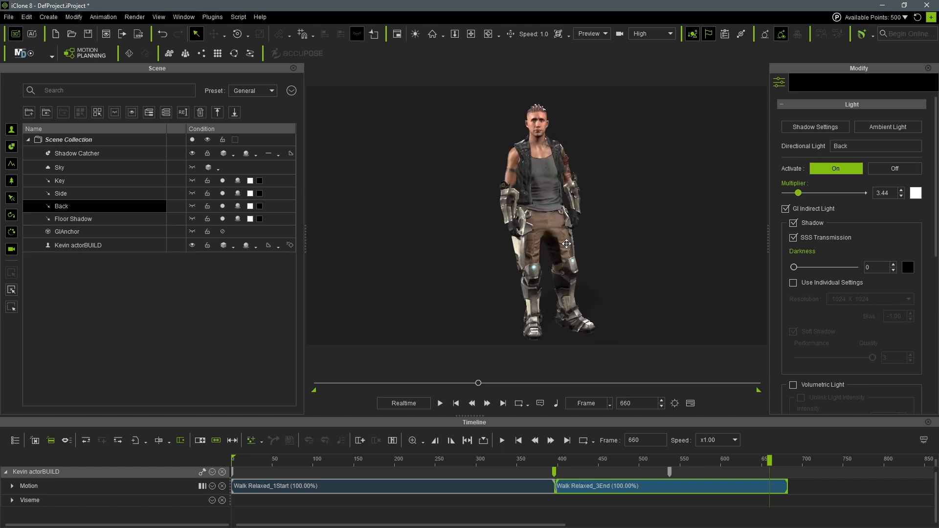
left_click(554, 190)
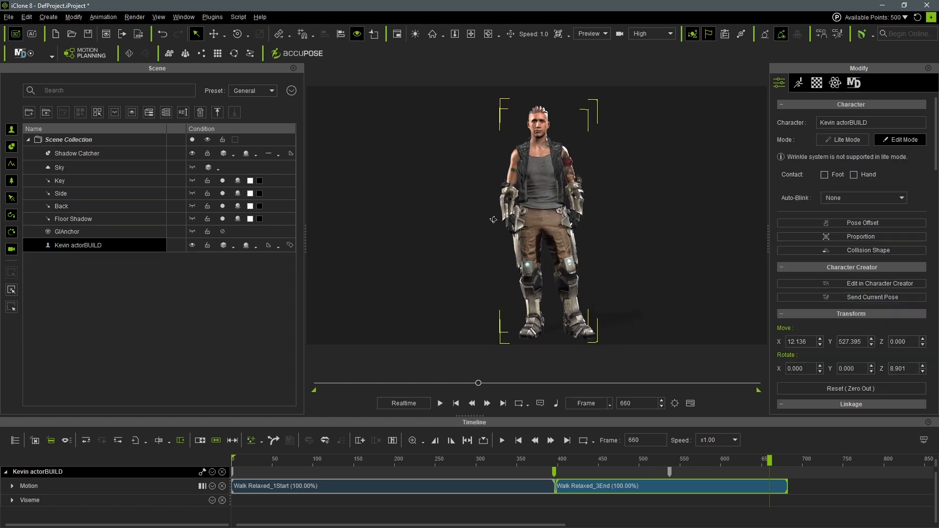
middle_click_drag(523, 238, 524, 226)
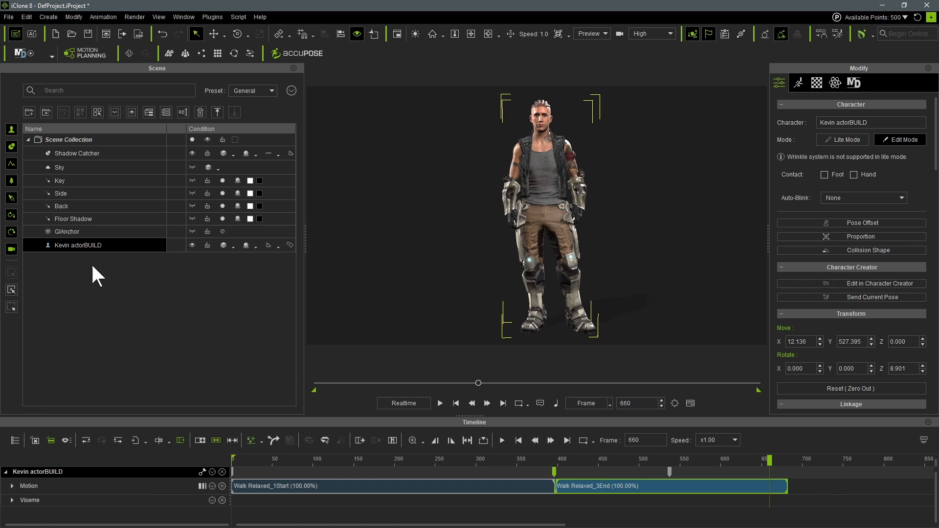
left_click(88, 220)
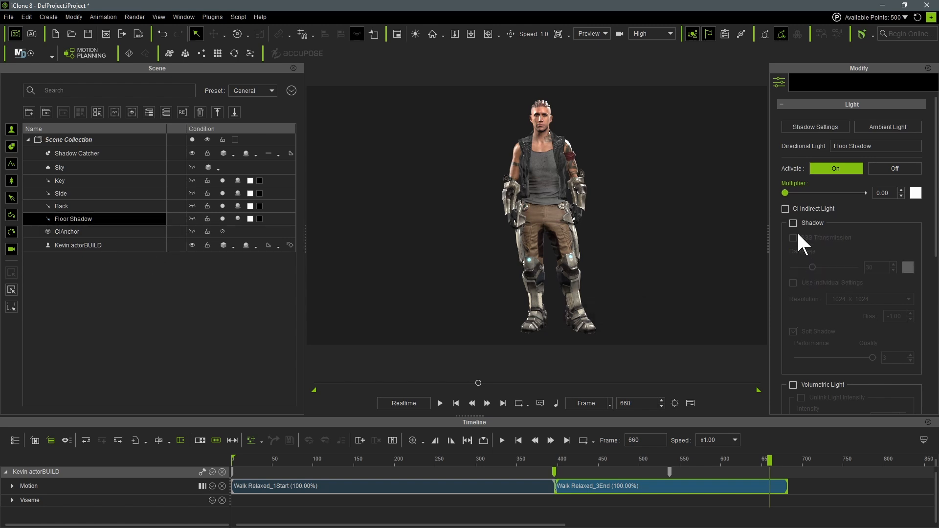
left_click_drag(812, 267, 863, 267)
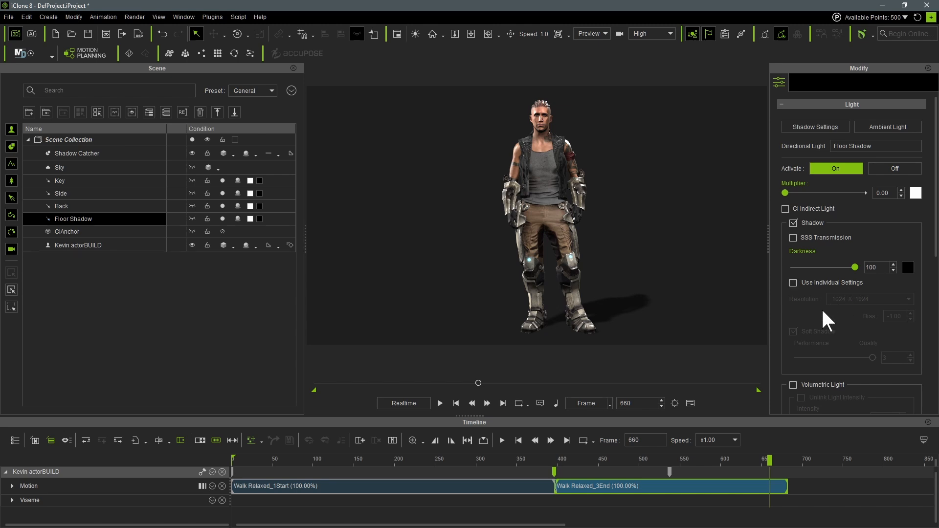
left_click(793, 282)
left_click(853, 300)
left_click(868, 345)
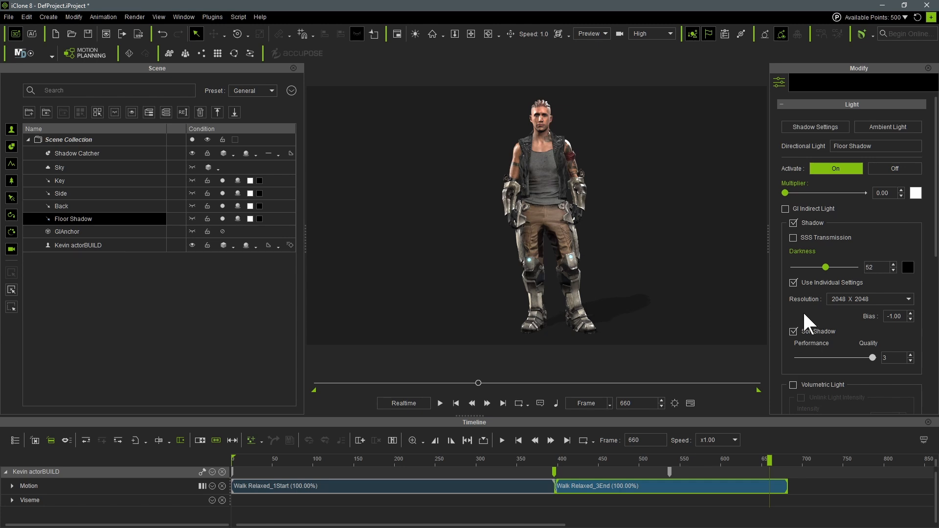
- Replay the walk from the start of the timeline to judge the new lighting and floor shadow
left_click(407, 458)
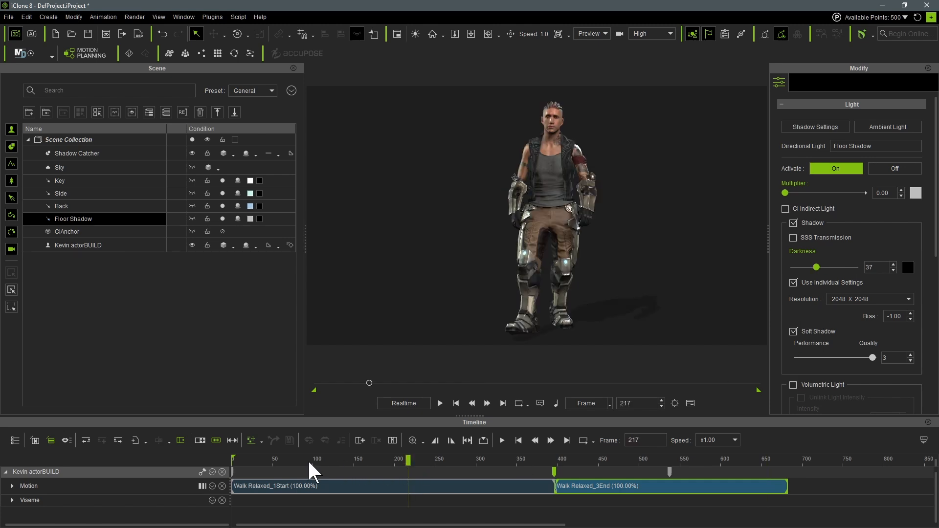
left_click(235, 460)
left_click(440, 402)
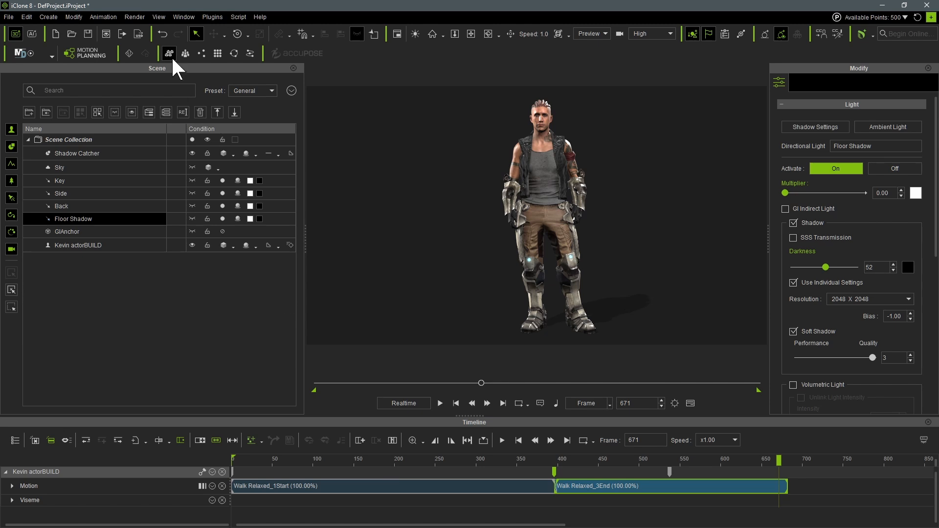
- Open the visual settings and compare the scene with Post Effect and Color_Adjust switched off and on
left_click(184, 17)
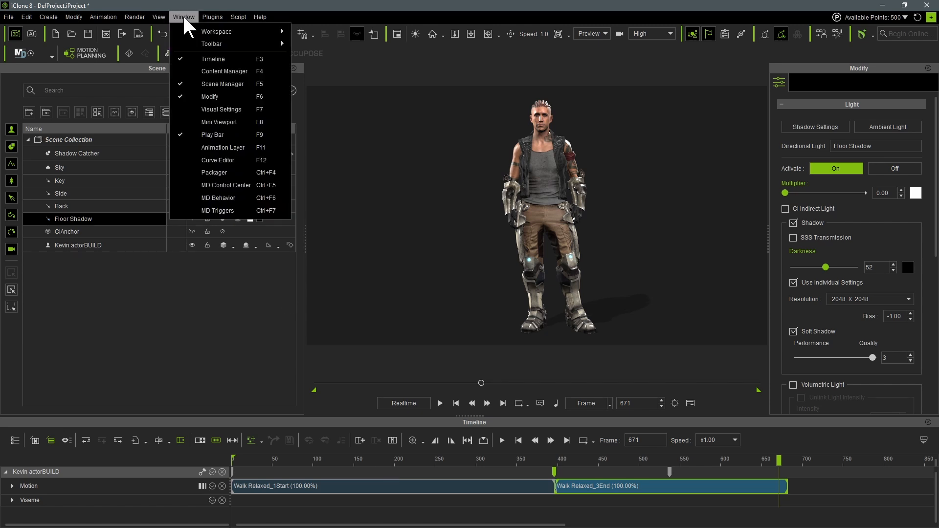
left_click(195, 110)
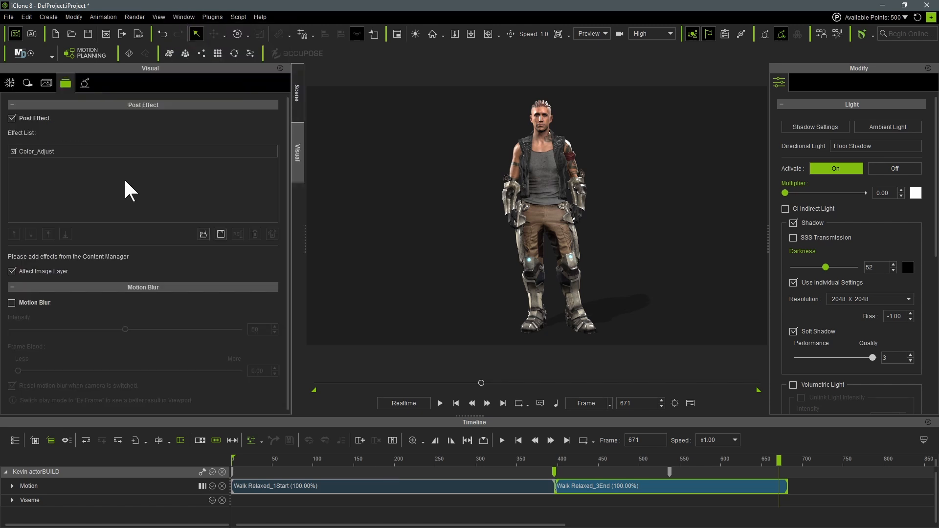
left_click(12, 118)
left_click(12, 119)
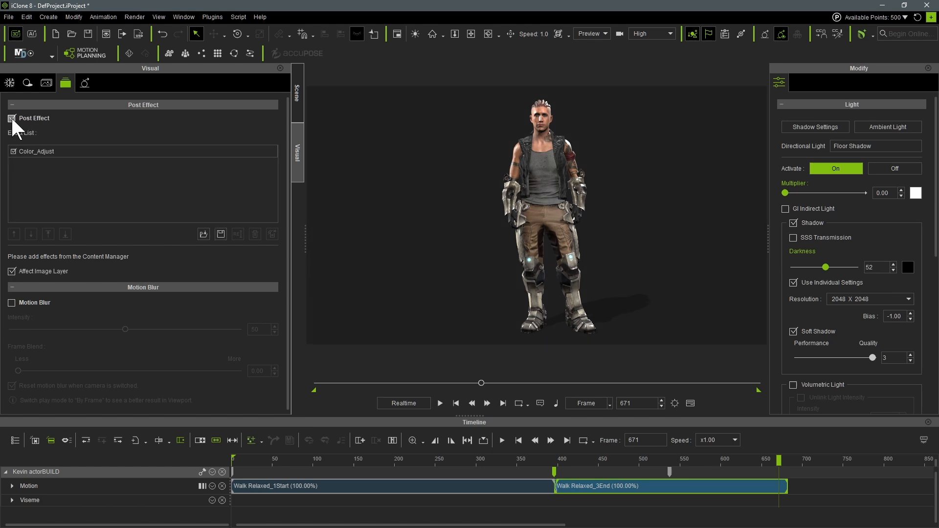
left_click(13, 151)
left_click(13, 151)
- Preview the Toon Shader on the character, and turn it off again
left_click(47, 83)
left_click(12, 120)
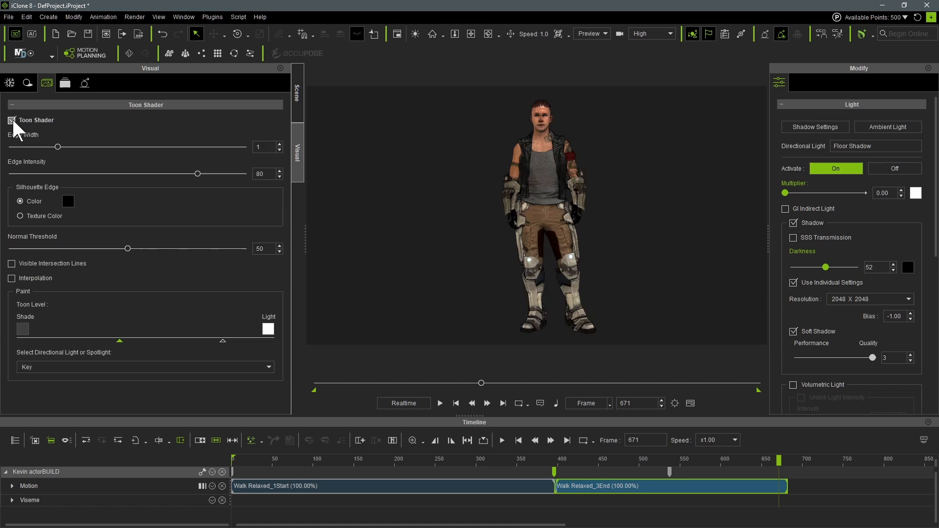
left_click(11, 120)
- Compare the scene with global shadows off and on, and increase the global shadow strength
left_click(27, 82)
left_click(12, 120)
left_click(11, 121)
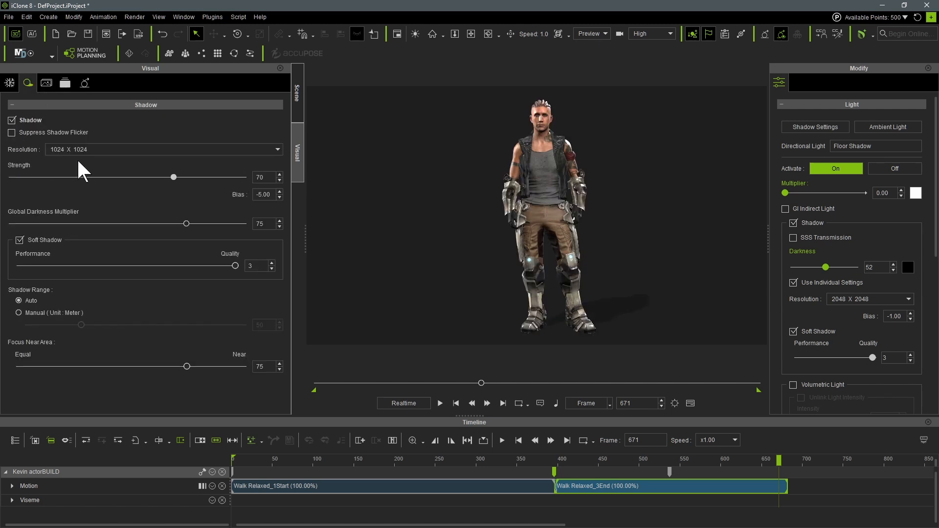
left_click_drag(174, 177, 204, 181)
- Compare the scene with Ambient Occlusion off and on, and preview image-based lighting before leaving it deactivated
left_click(10, 83)
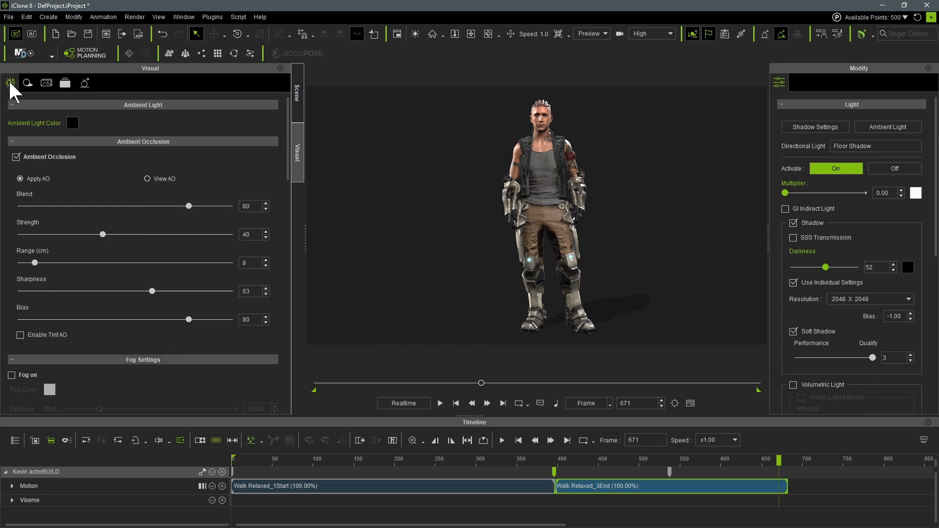
left_click(15, 157)
left_click(16, 156)
scroll(119, 229, "down", 6)
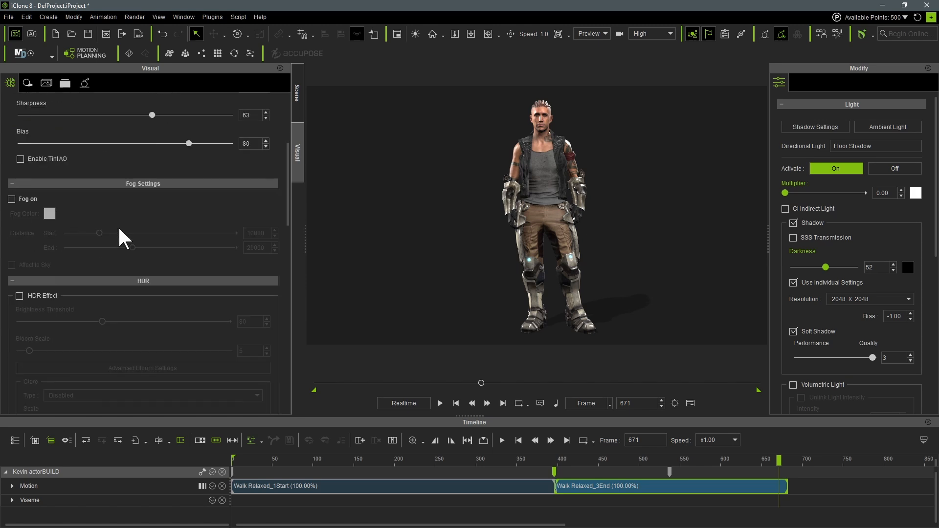
scroll(119, 225, "down", 8)
left_click(11, 152)
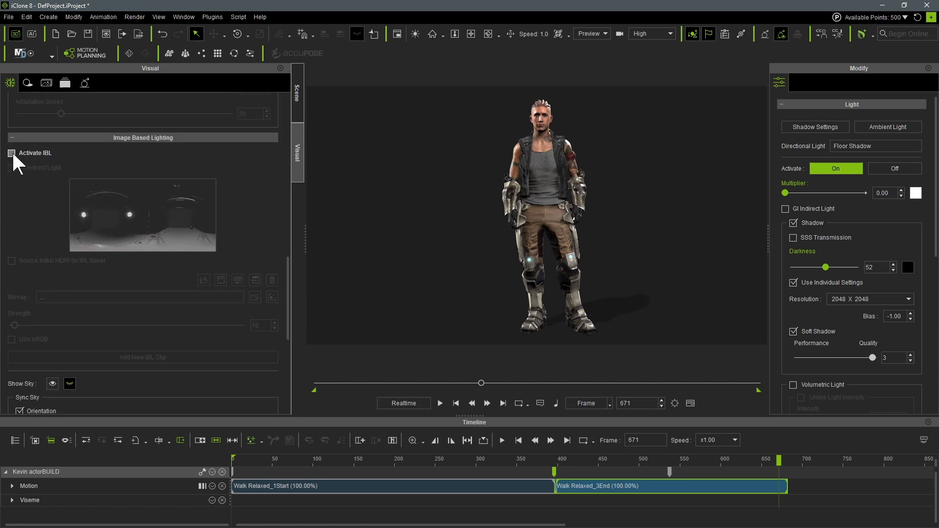
left_click(12, 152)
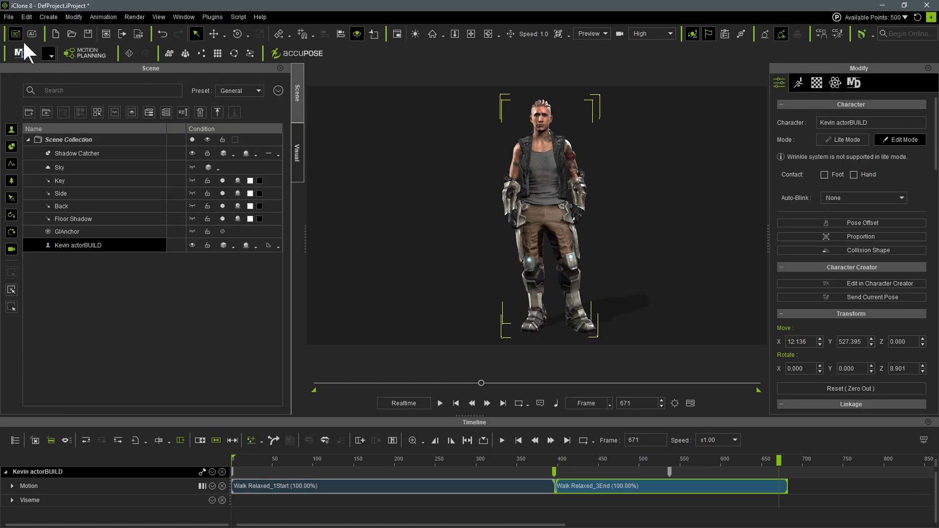
- Open the project settings
left_click(24, 16)
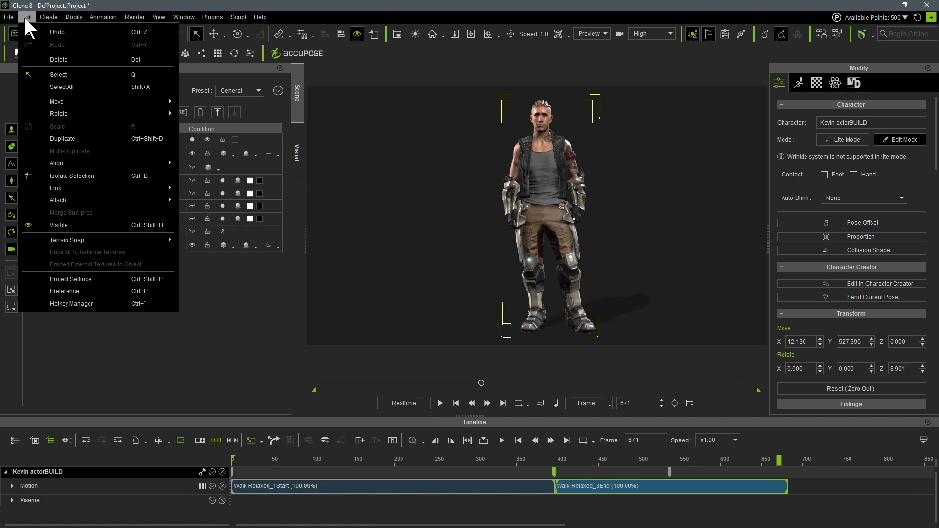
left_click(57, 280)
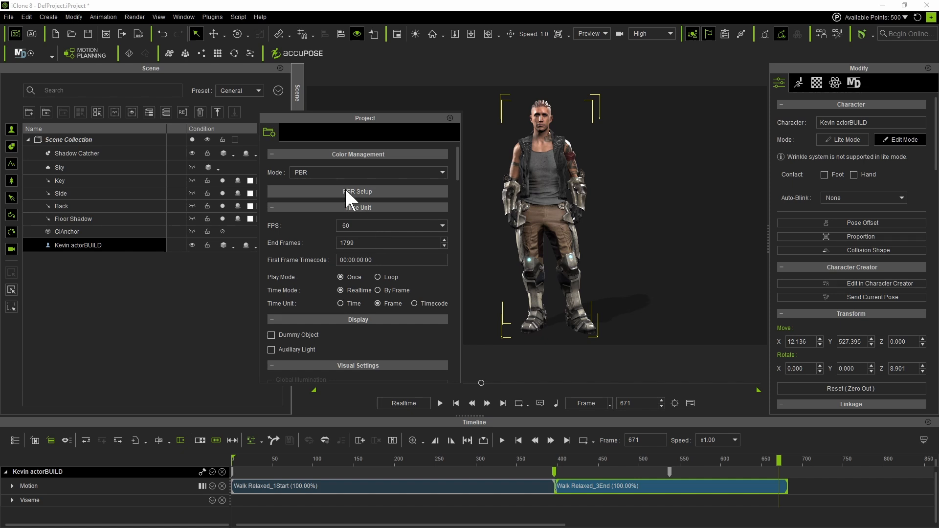
left_click(336, 172)
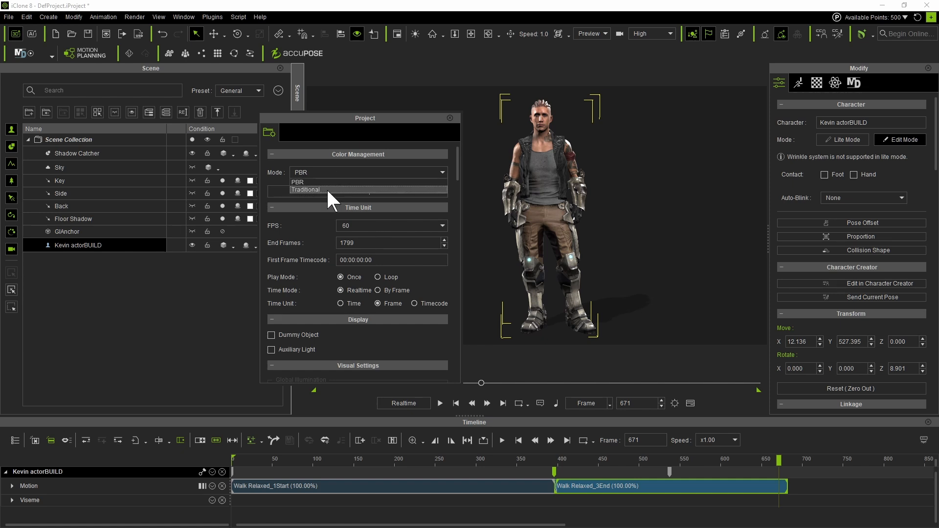
left_click(326, 189)
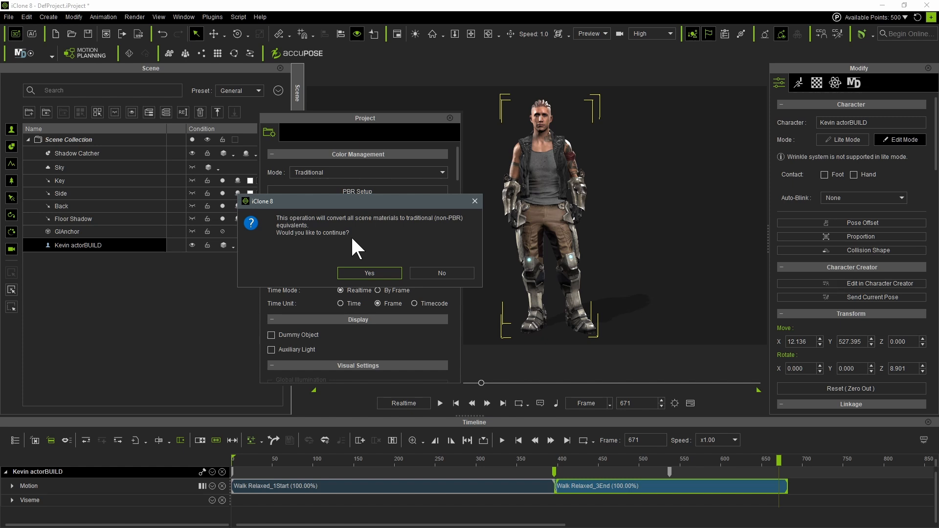
left_click(443, 272)
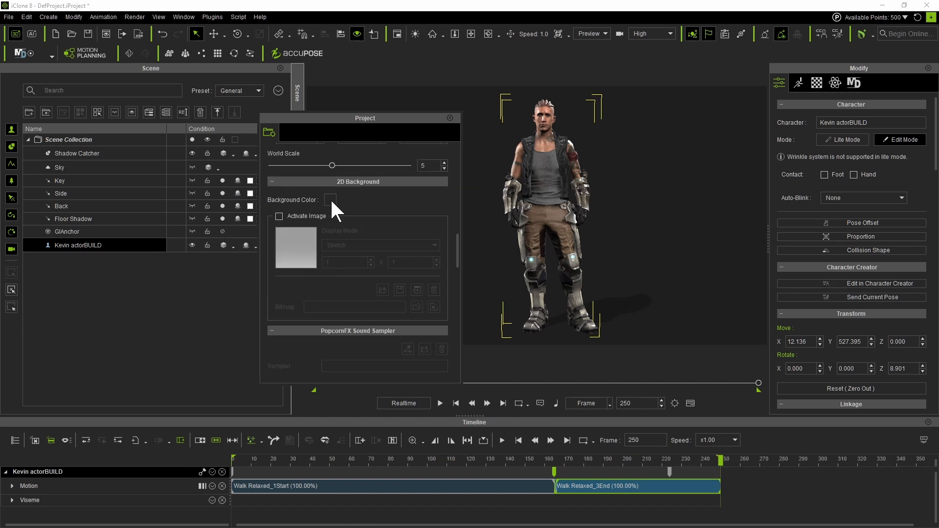
- Set the project's 2D background color to black and deselect the character
left_click(330, 198)
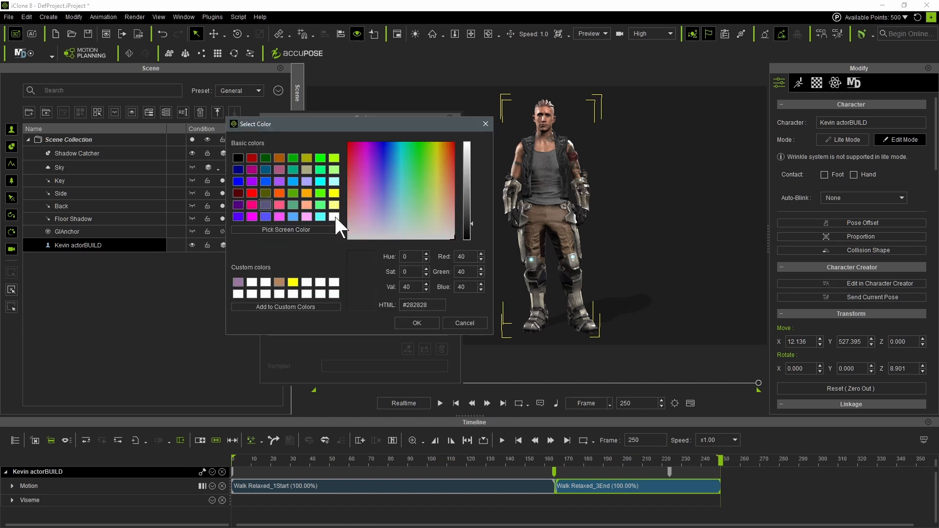
left_click(334, 216)
left_click_drag(466, 185, 467, 243)
left_click(416, 322)
left_click(648, 264)
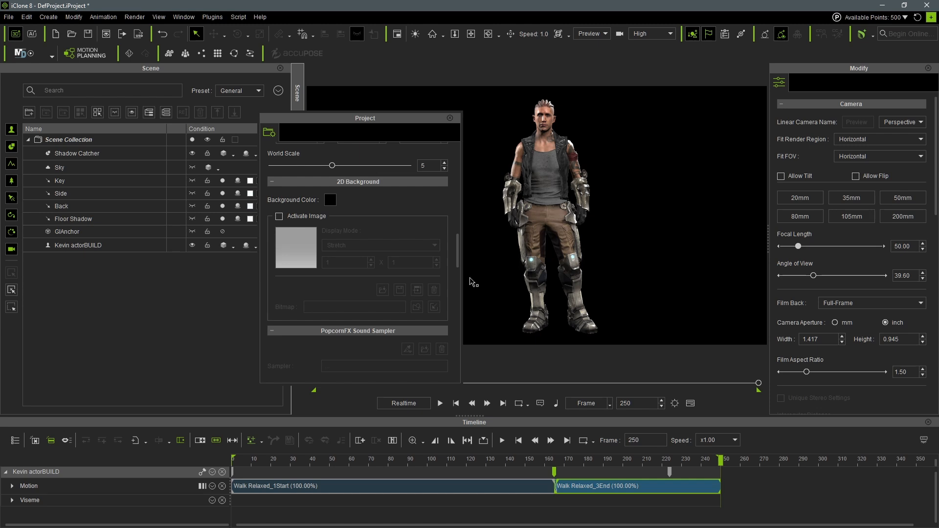
- Preview the gradient 2D background image, deactivate it again, and close the project settings
left_click(279, 216)
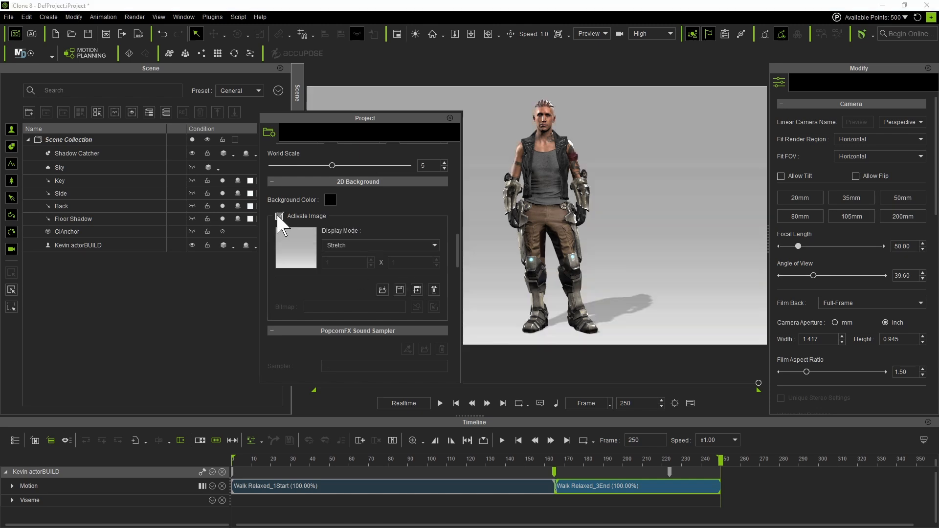
left_click(279, 216)
left_click(450, 118)
left_click(545, 192)
left_click(673, 246)
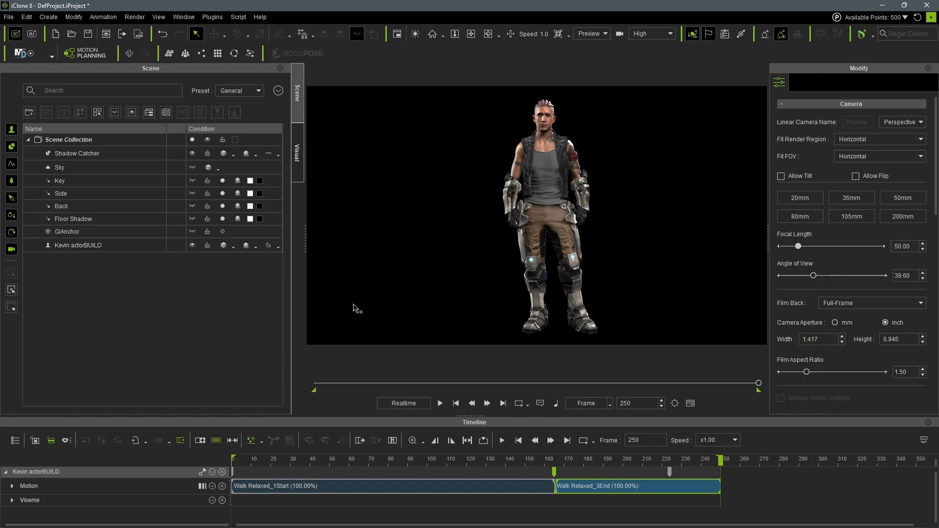
- Open the image render settings and choose the Png format with sequence output
left_click(140, 18)
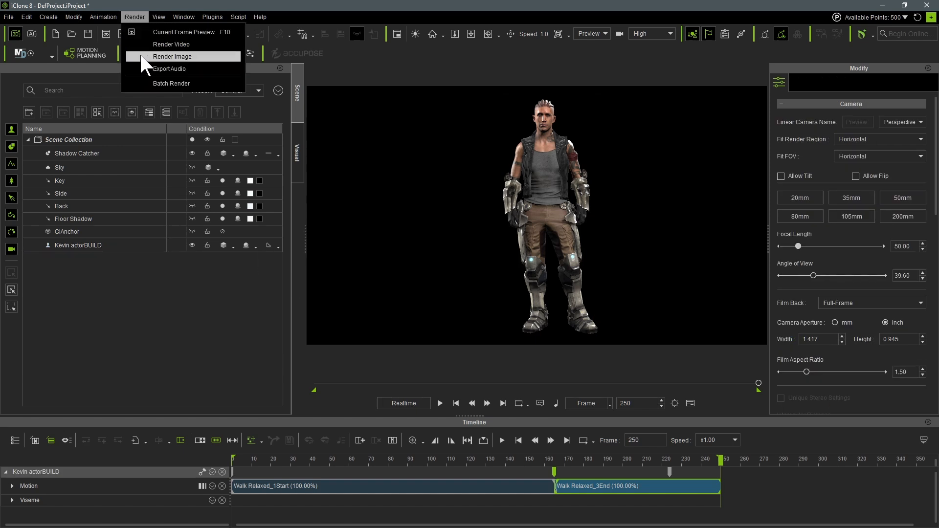
left_click(194, 55)
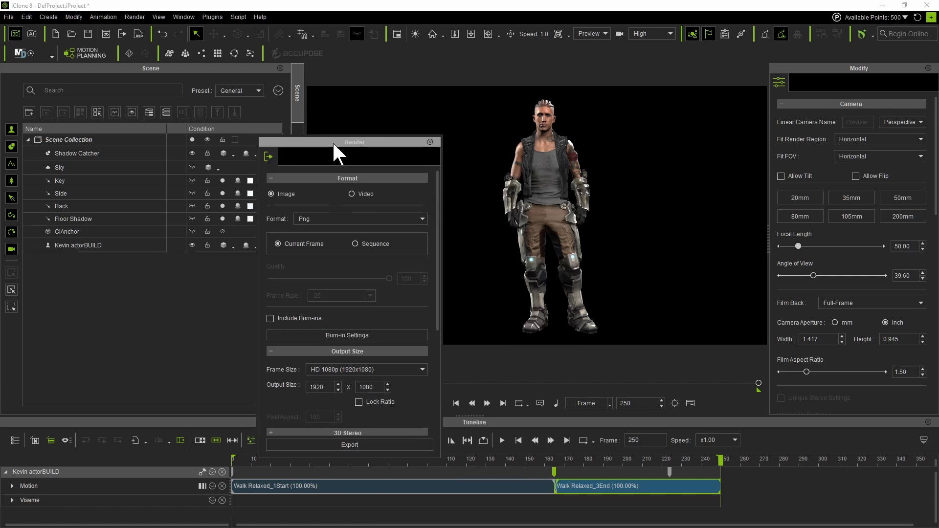
left_click(294, 196)
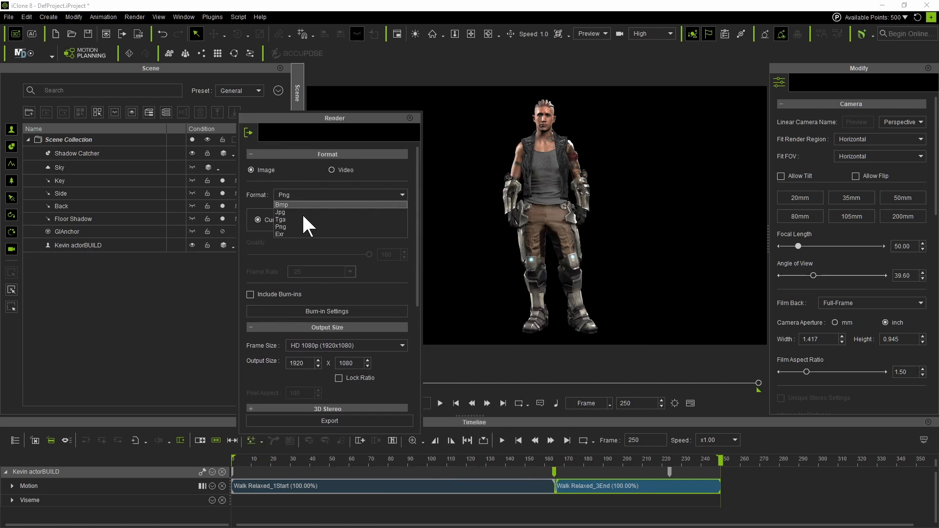
left_click(299, 226)
left_click(335, 220)
- Examine the sequence render's frame rate, frame size, anti-aliasing, alpha and export range options
left_click(350, 272)
left_click(350, 271)
scroll(375, 241, "down", 3)
left_click(310, 245)
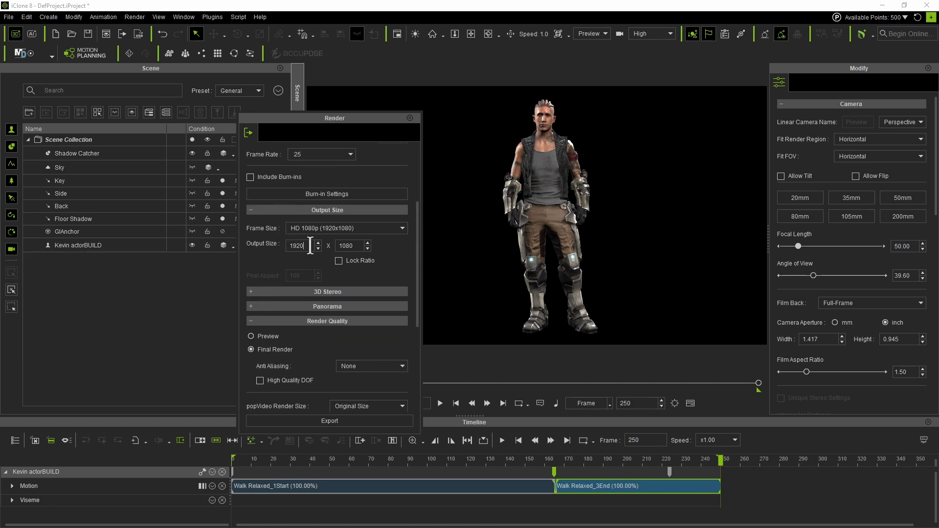
left_click(400, 228)
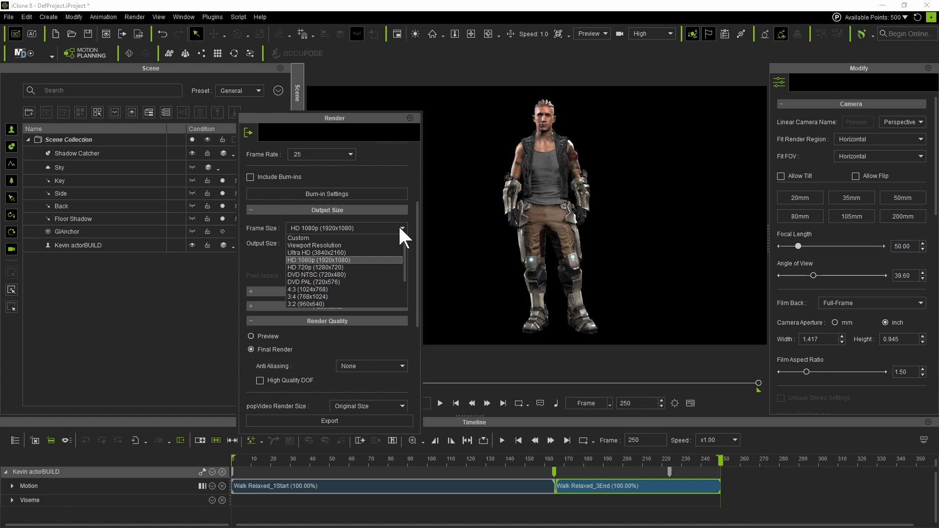
left_click(401, 234)
scroll(395, 264, "down", 4)
left_click(388, 219)
left_click(388, 219)
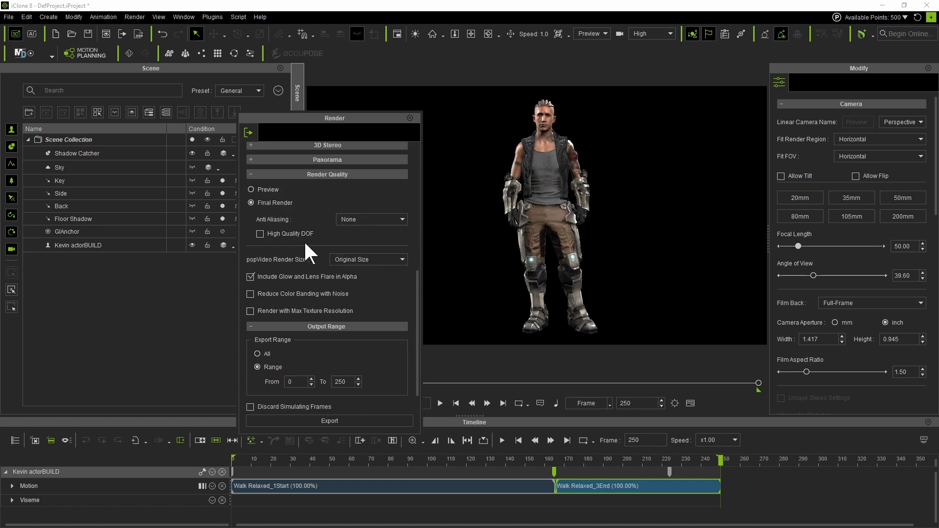
scroll(293, 246, "down", 1)
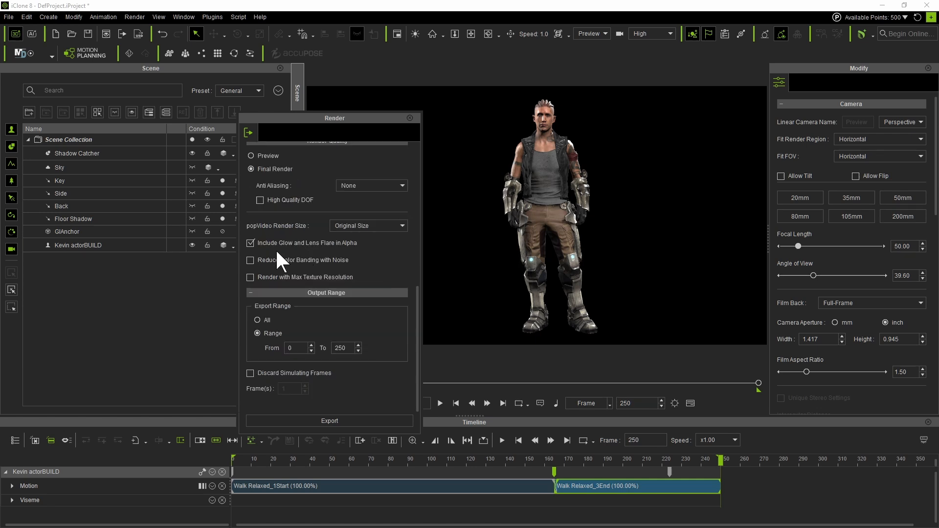
- Exclude glow and lens flare from the alpha and export the Png image sequence
left_click(249, 242)
left_click_drag(364, 117, 377, 88)
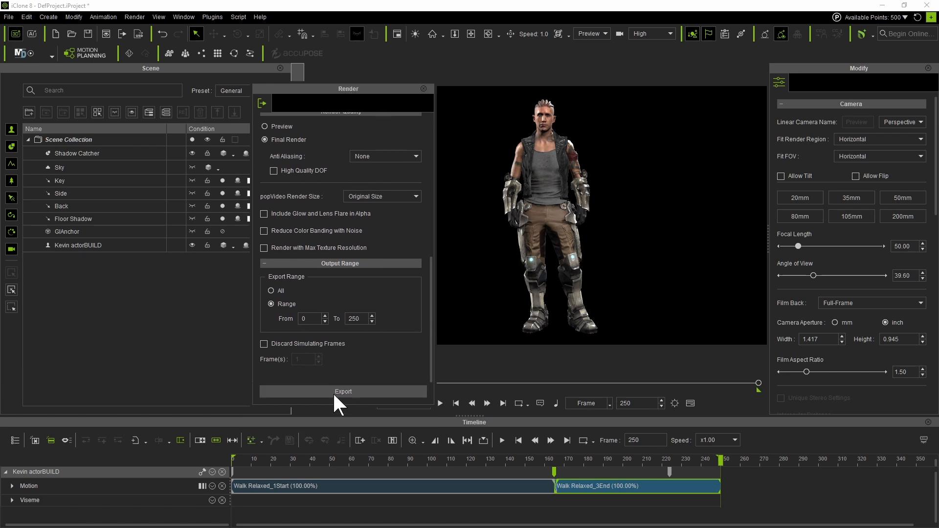
left_click(295, 390)
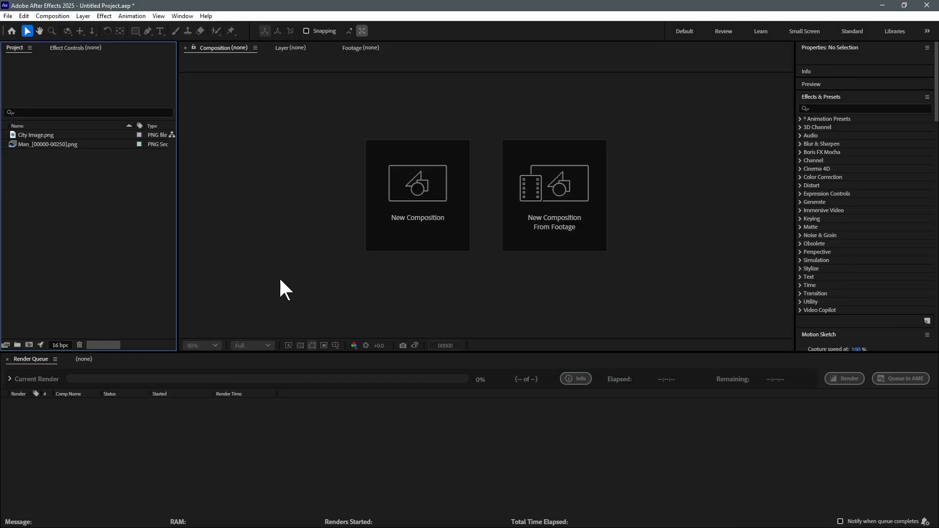
- Switch to After Effects and start a new composition with a frame size of 1920 × 1080 px
key("ctrl+n")
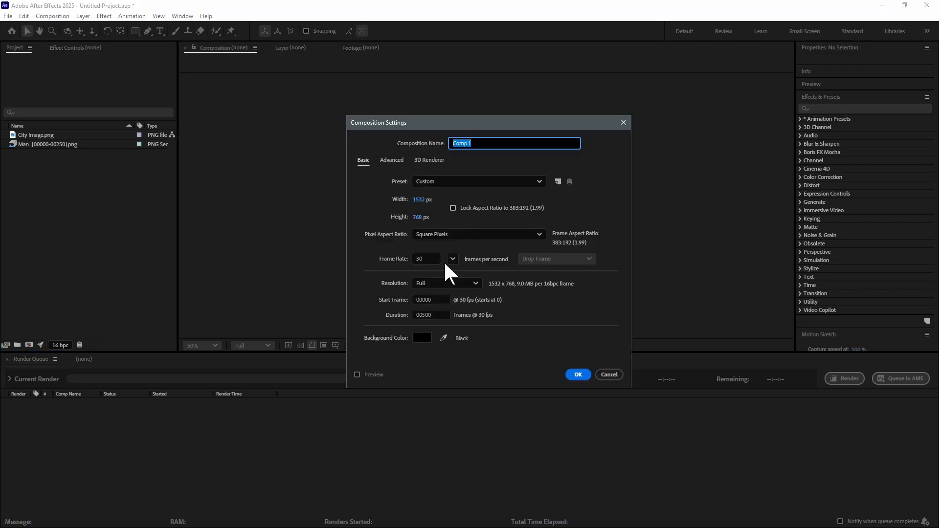
key("Escape")
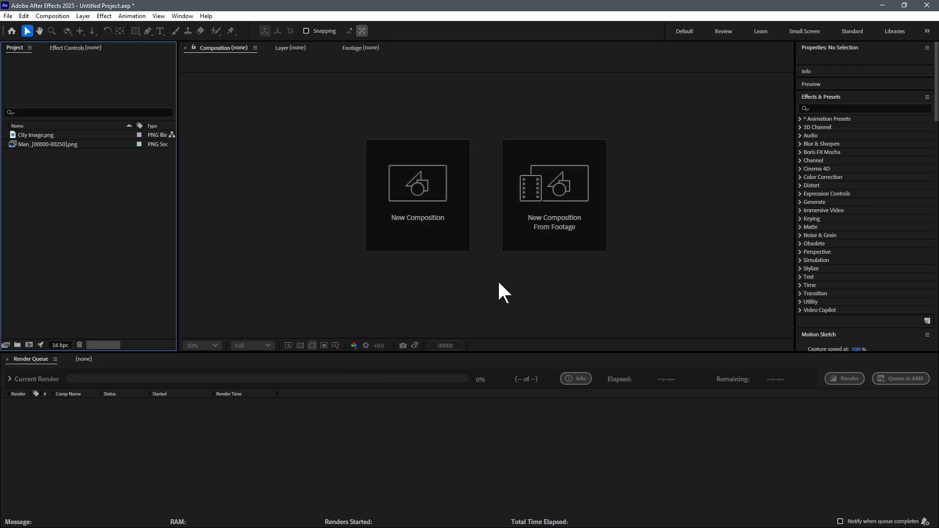
left_click(53, 16)
left_click(64, 28)
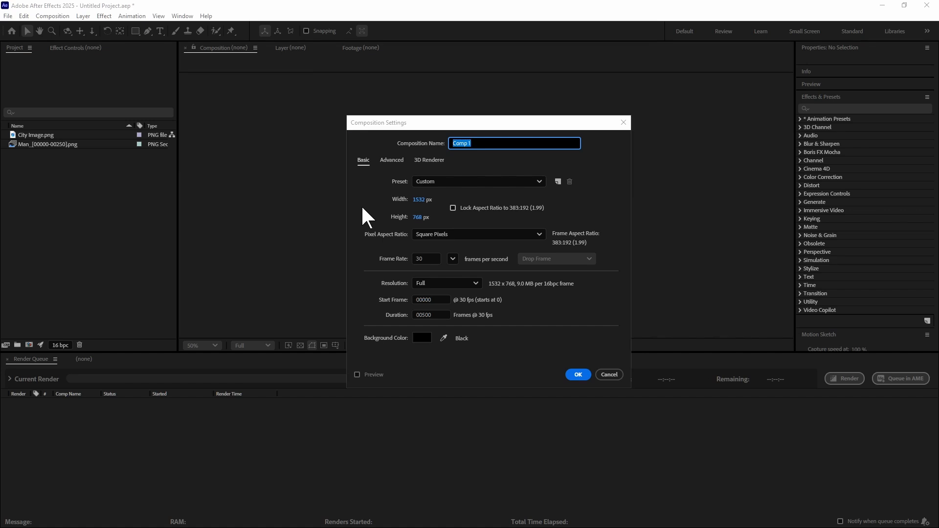
left_click(426, 199)
type("1")
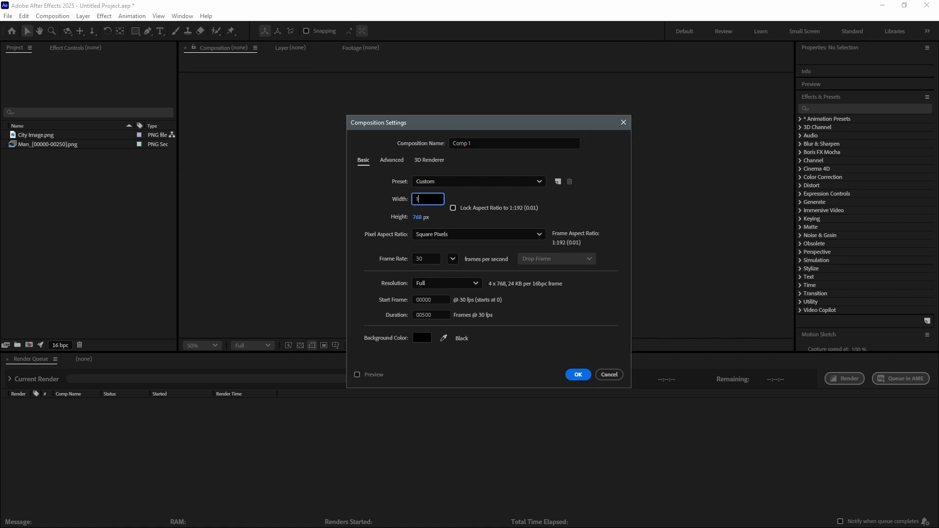
type("920")
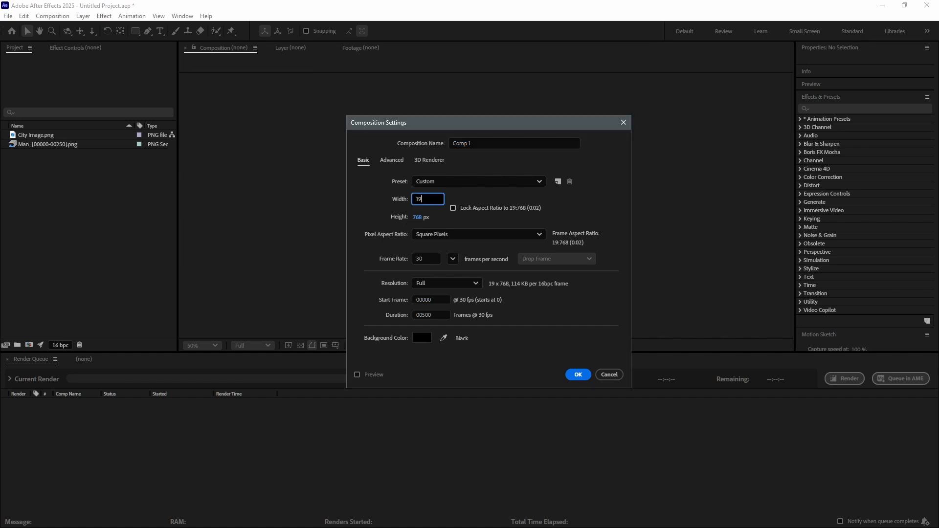
key("Tab")
type("10")
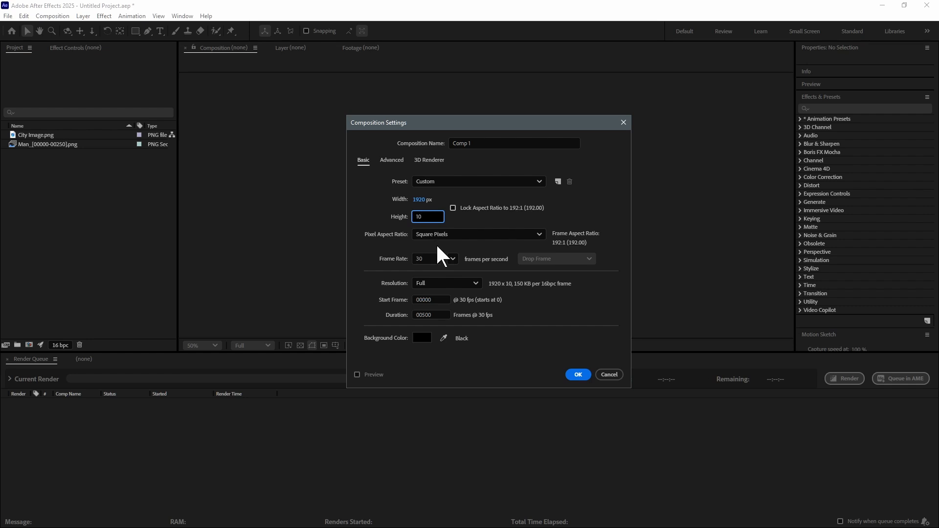
type("7")
type("0")
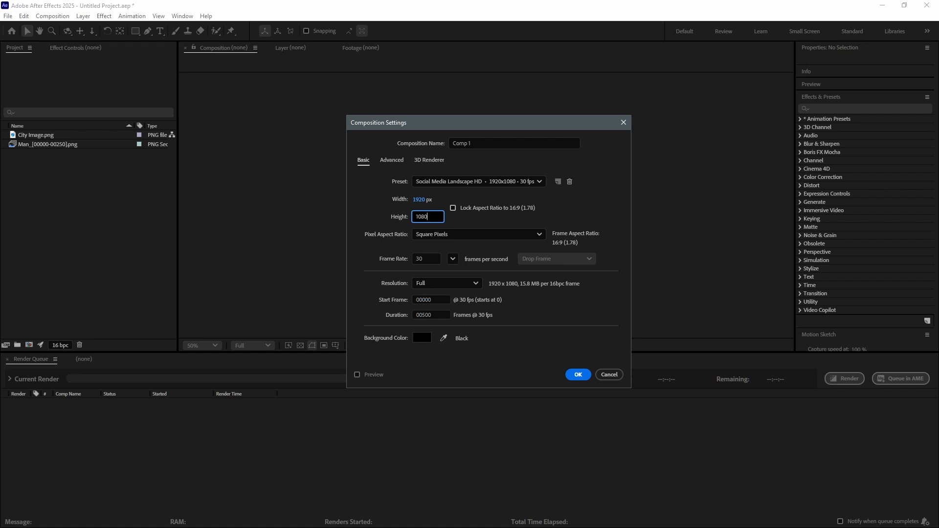
- Keep square pixels, set the frame rate to 25 fps and the duration to 250 frames, and create the composition
left_click(480, 233)
left_click(480, 232)
left_click(481, 231)
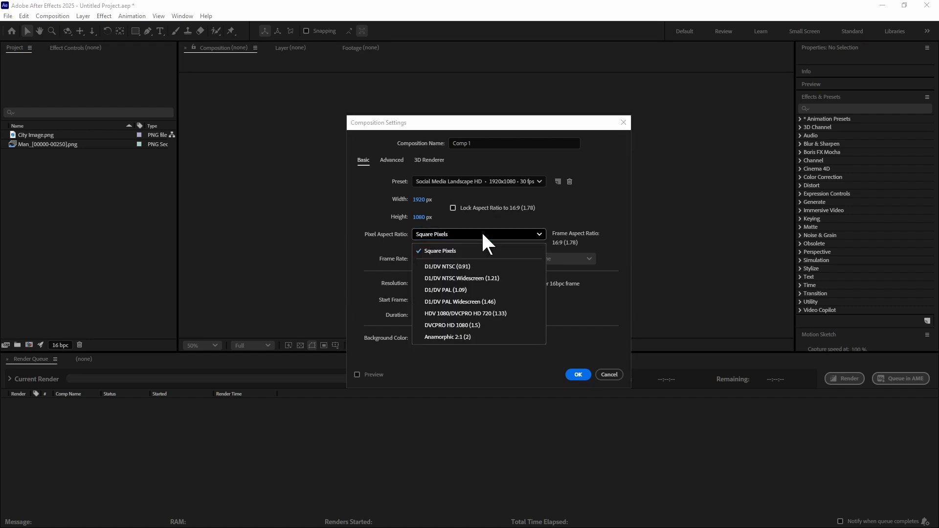
left_click(474, 251)
left_click(411, 258)
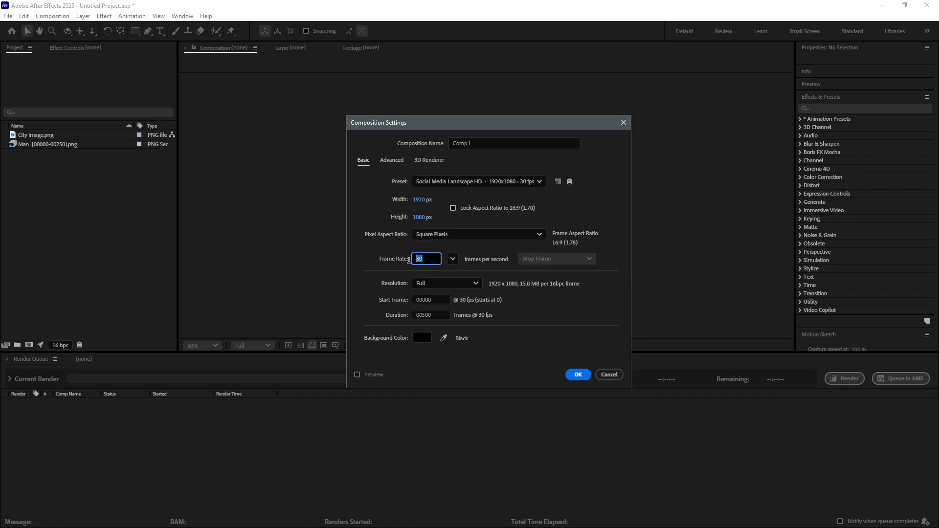
key("Tab")
left_click(443, 314)
type("25")
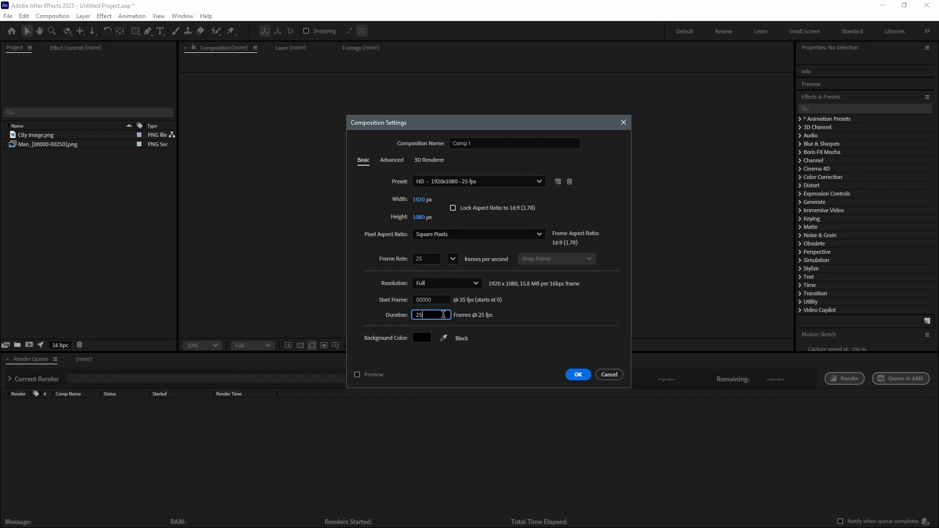
type("0")
left_click(577, 374)
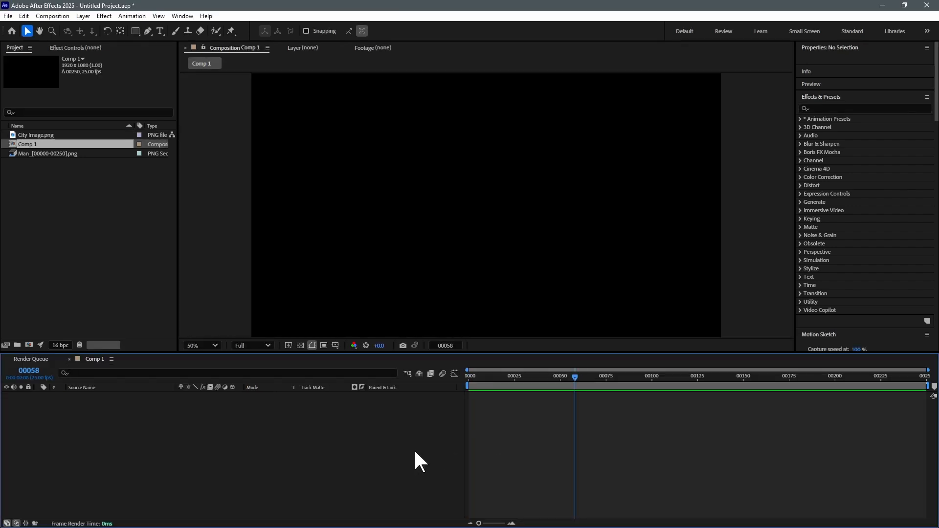
- Add City Image.png to the composition and scale it up to 130% so it fills the frame
left_click(79, 179)
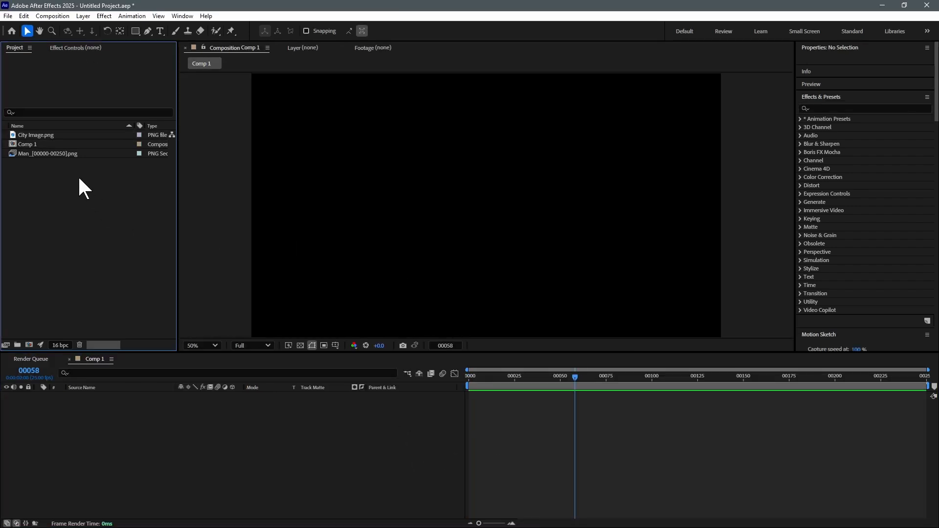
left_click(45, 135)
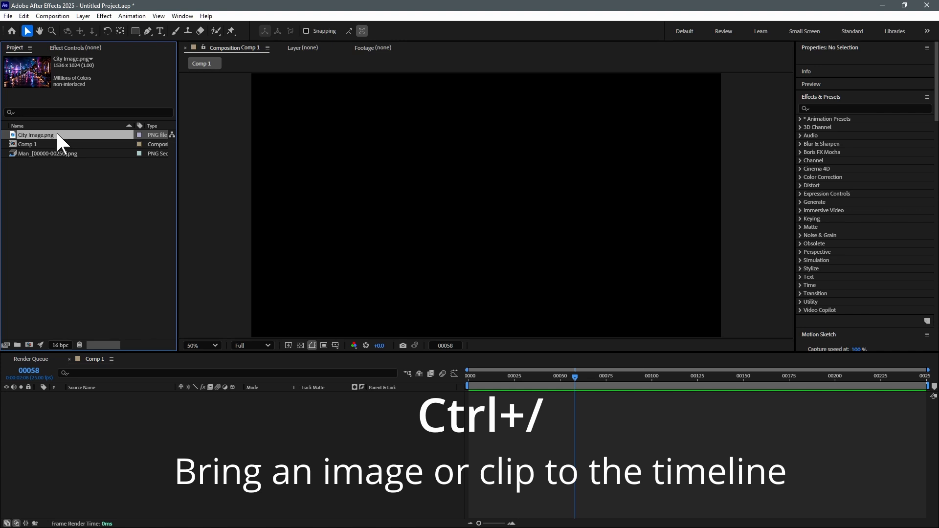
key("ctrl+slash")
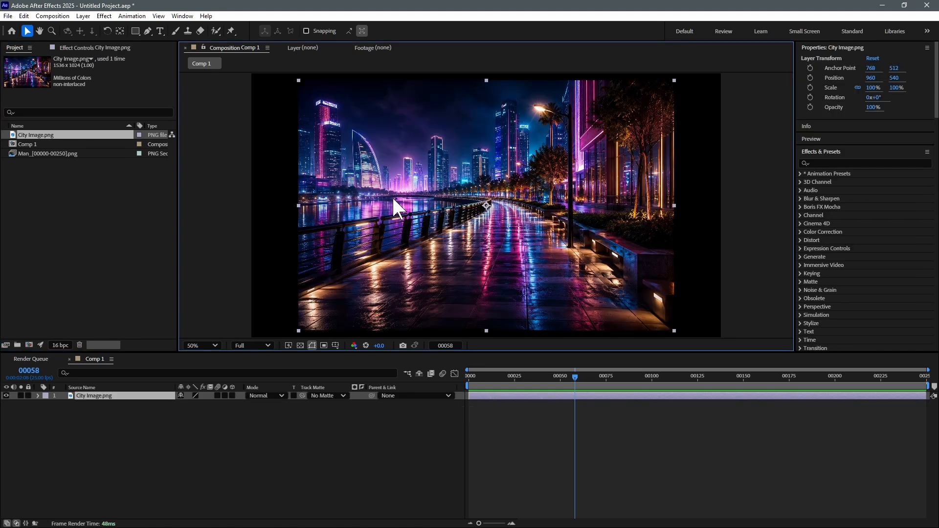
key("ctrl+shift+KP_Add")
key("ctrl+shift+KP_Add")
key("ctrl+shift+KP_Add")
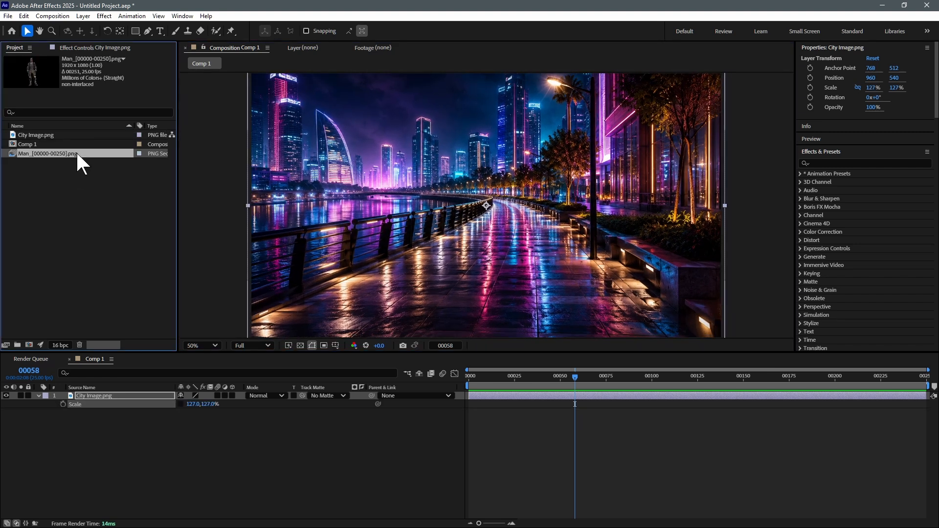
left_click_drag(77, 156, 118, 396)
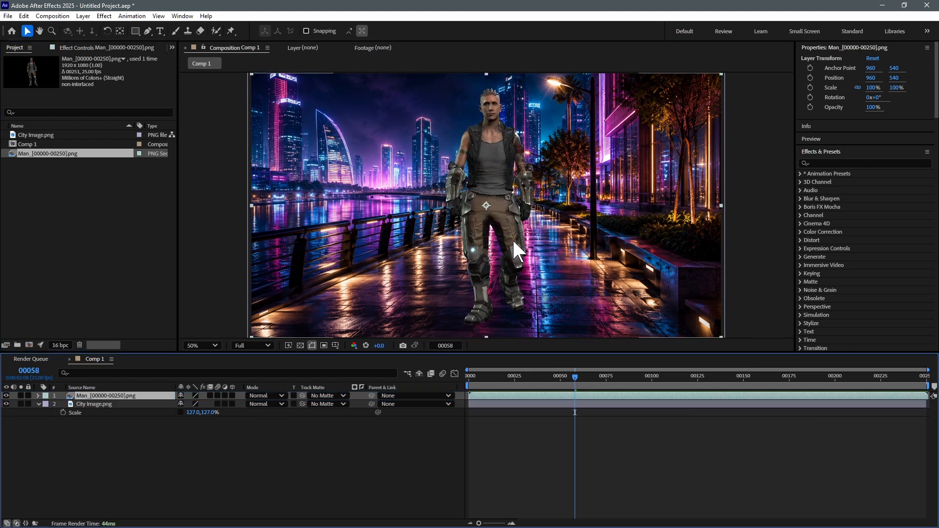
scroll(513, 243, "down", 2)
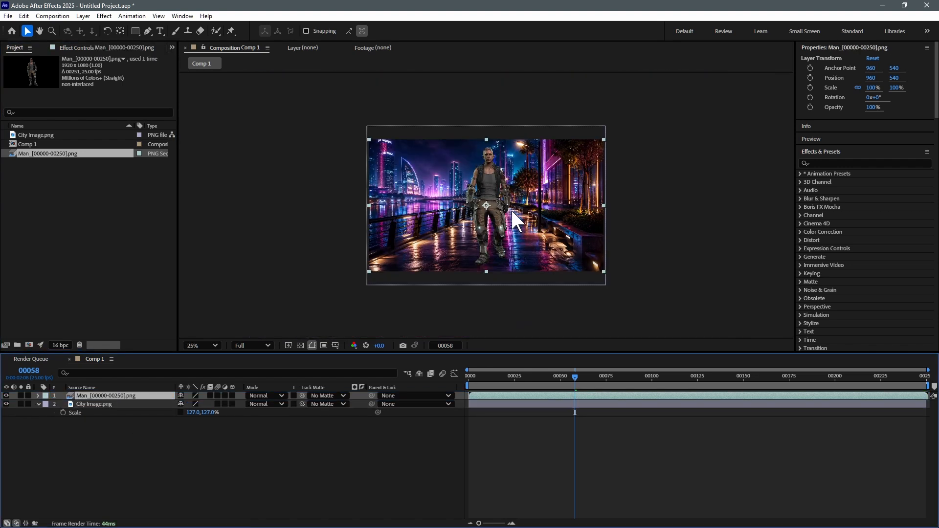
key("grave")
scroll(517, 278, "up", 4)
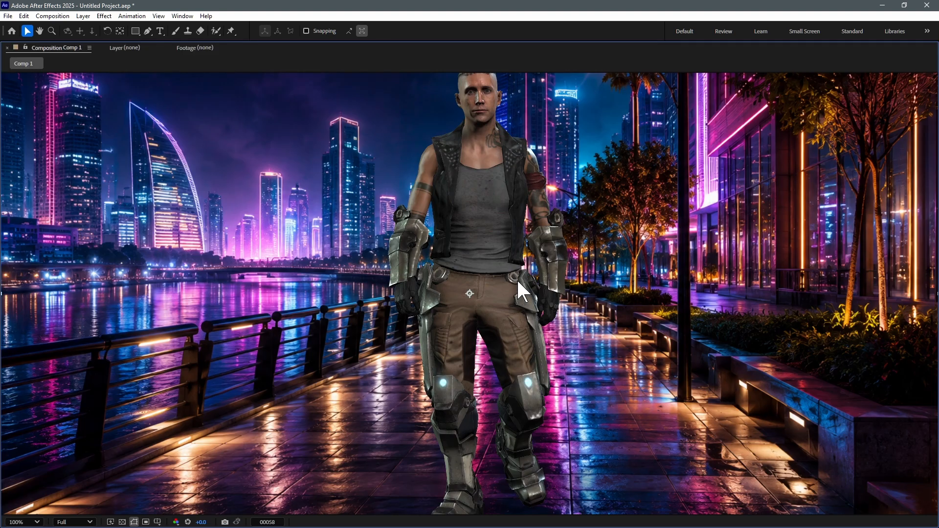
scroll(562, 264, "down", 2)
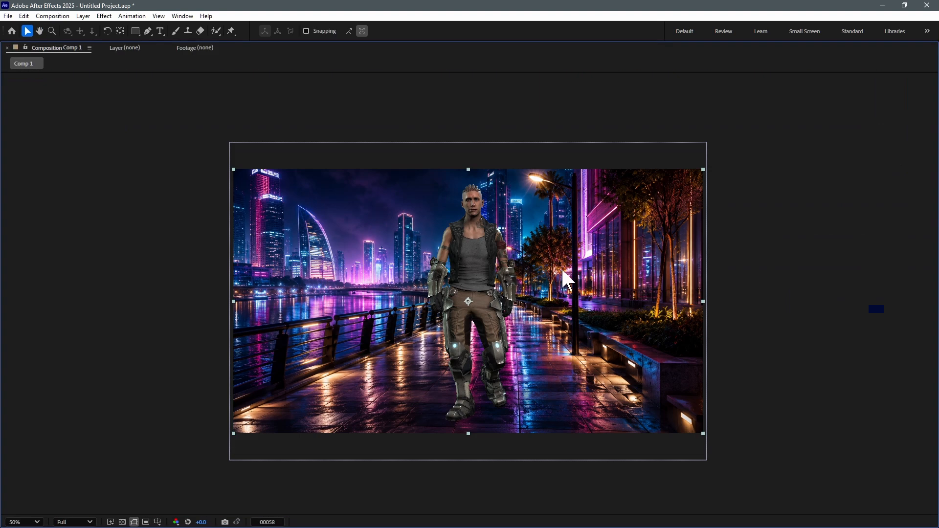
scroll(562, 270, "up", 1)
middle_click_drag(562, 271, 548, 275)
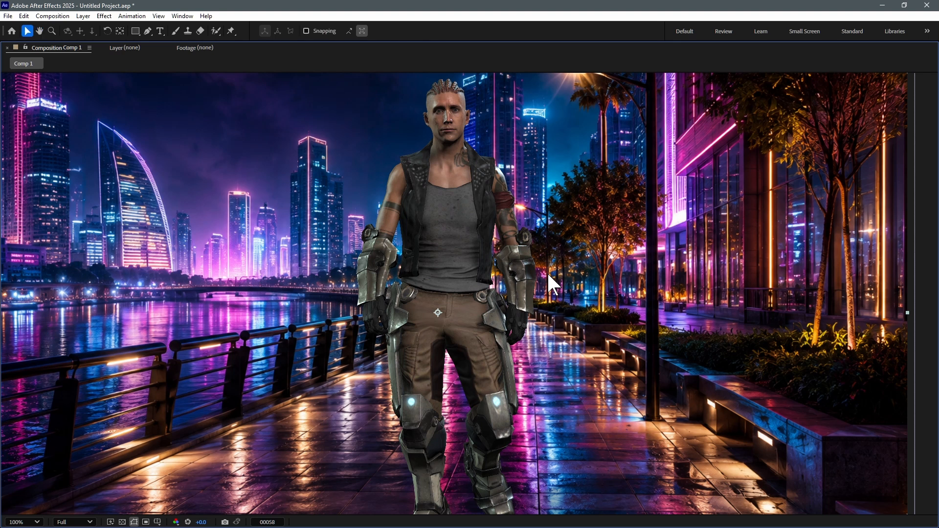
key("grave")
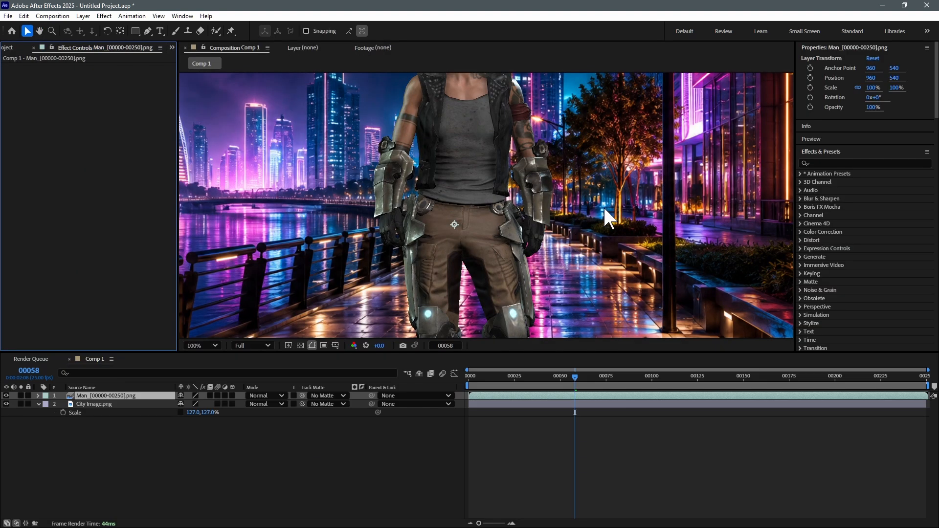
scroll(579, 161, "down", 2)
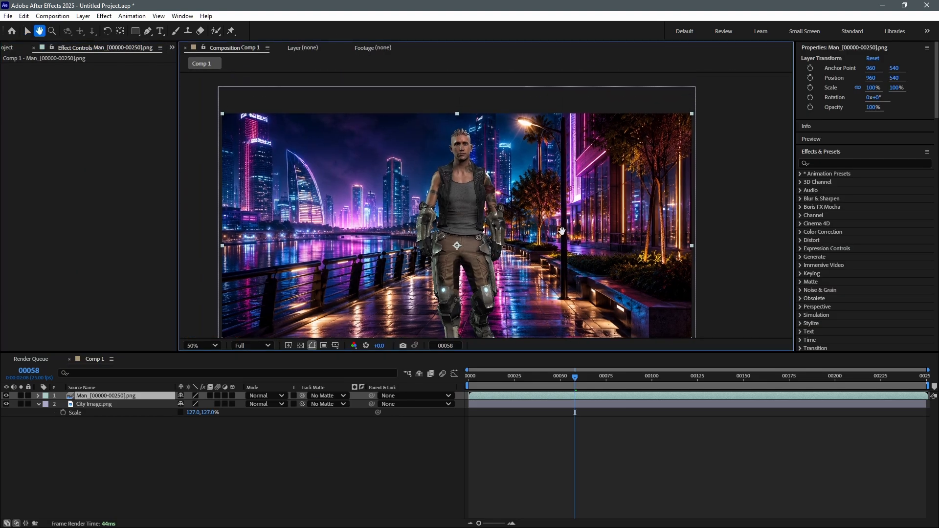
- Apply the Exposure effect to the man layer and raise its master exposure to about 0.93
left_click(835, 163)
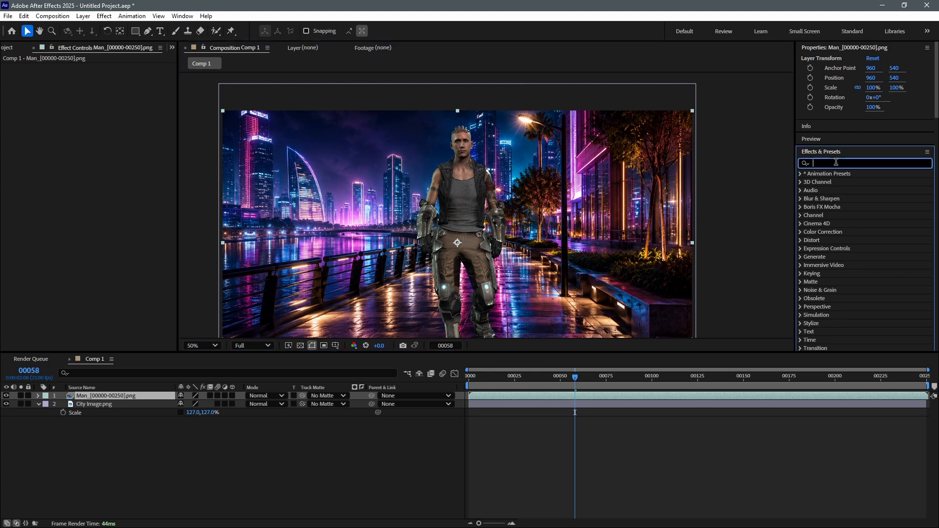
type("exp")
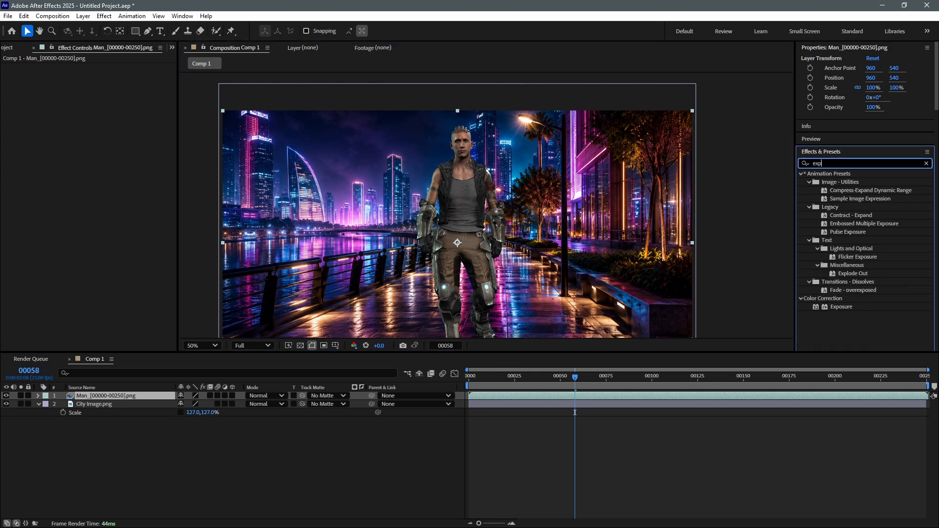
type("osure")
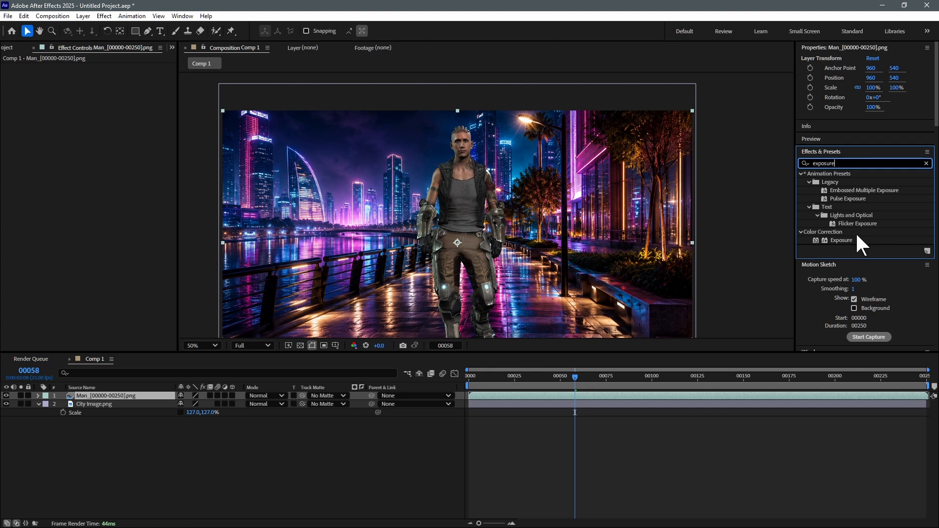
double_click(844, 238)
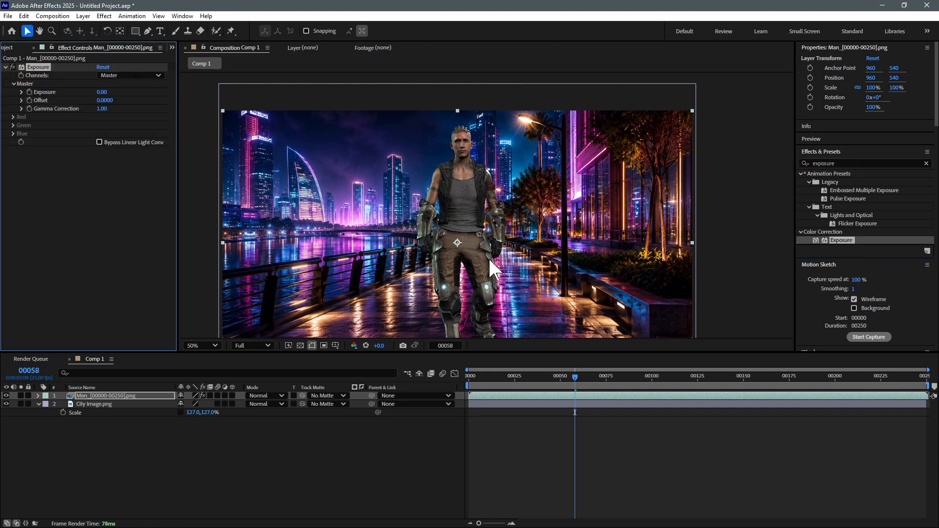
left_click_drag(107, 92, 139, 90)
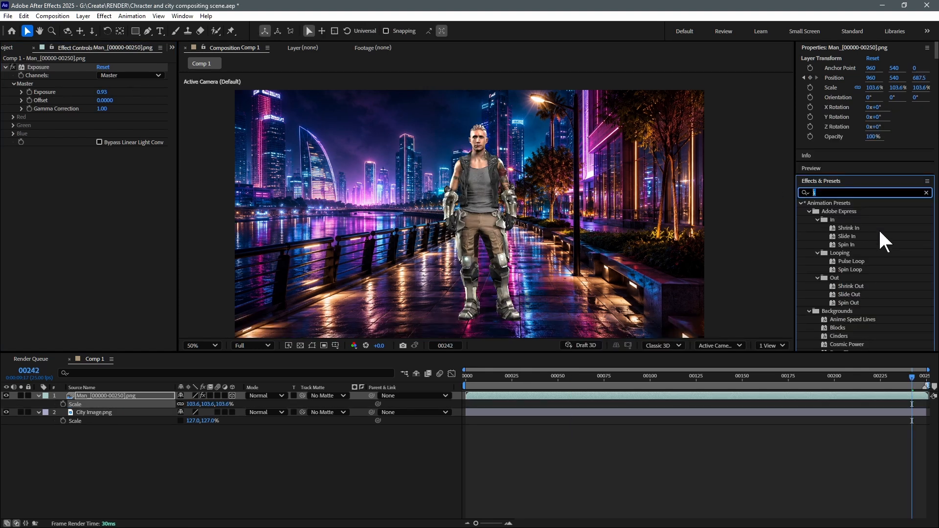
- Apply Color Balance to the man layer with shadow red 12.5, midtones 4.2, 1.8 and 28.8, highlight blue 8.6, and luminosity preserved
type("colo")
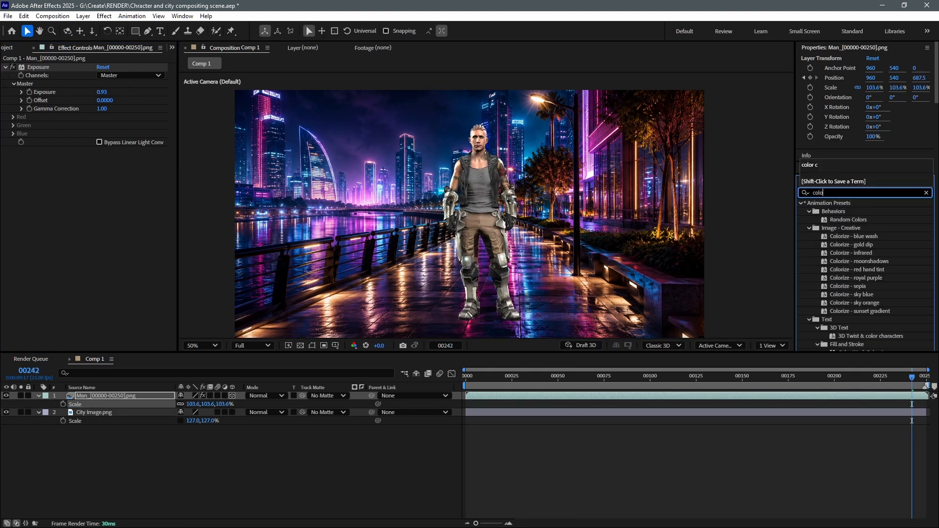
type("r ba")
left_click_drag(837, 211, 113, 201)
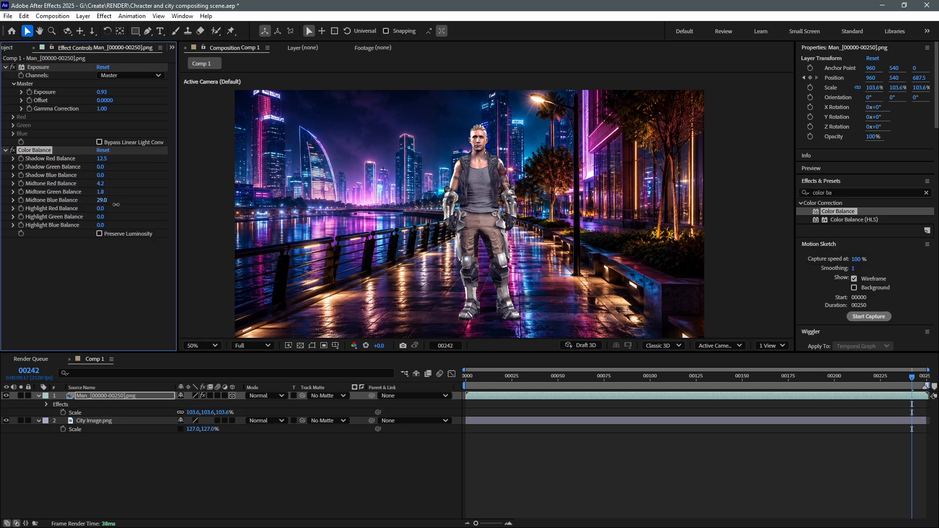
left_click_drag(100, 225, 141, 224)
left_click(99, 234)
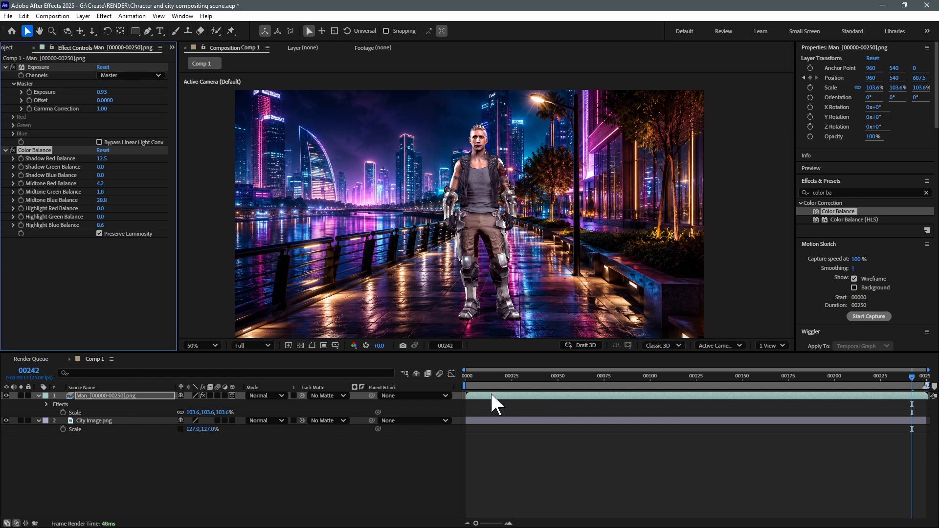
- Play back the walk from frame 11, then move the current time to frame 58
left_click(486, 377)
key("space")
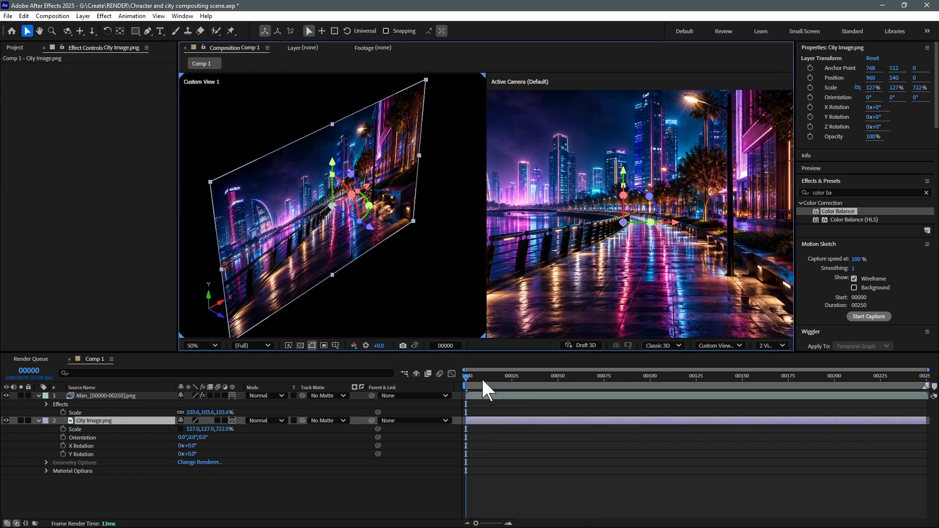
left_click_drag(483, 381, 572, 374)
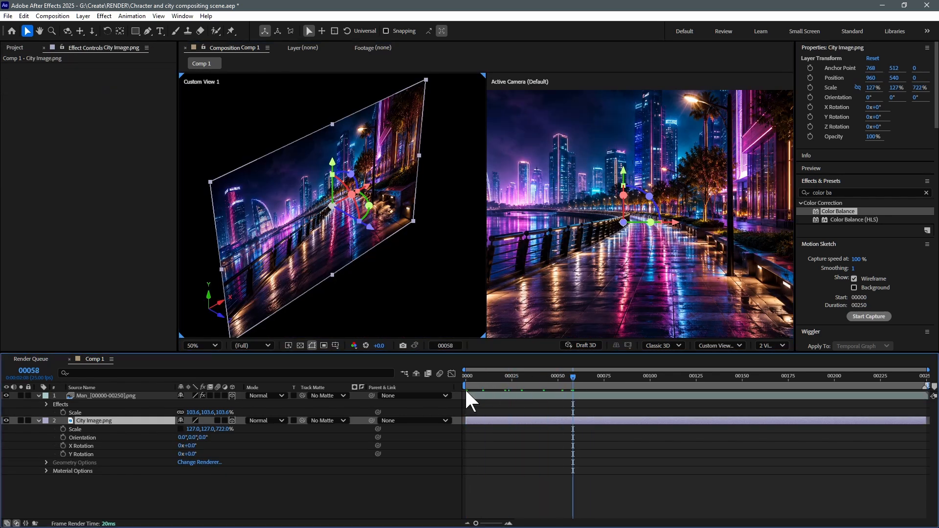
- Select the man layer and examine its 3D motion path in Custom View 1, returning to frame 0
left_click(488, 394)
scroll(345, 227, "down", 4)
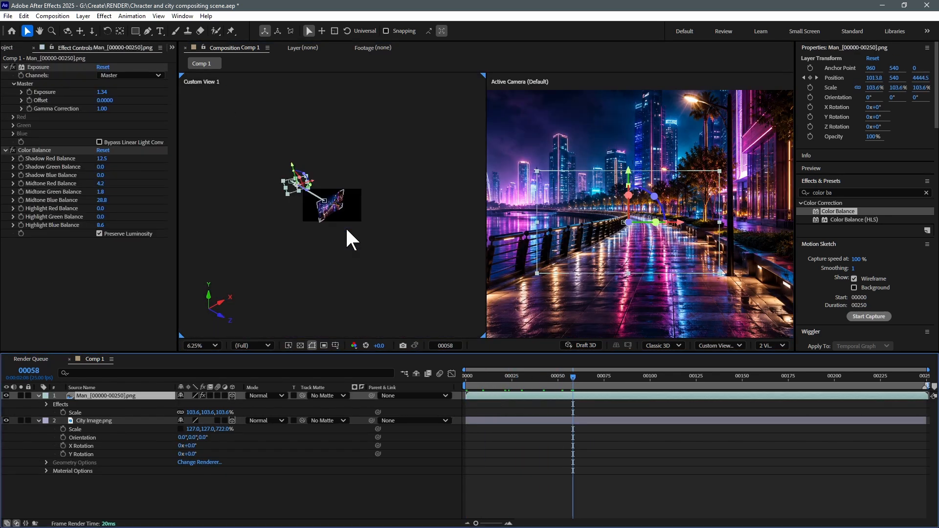
left_click_drag(484, 379, 456, 386)
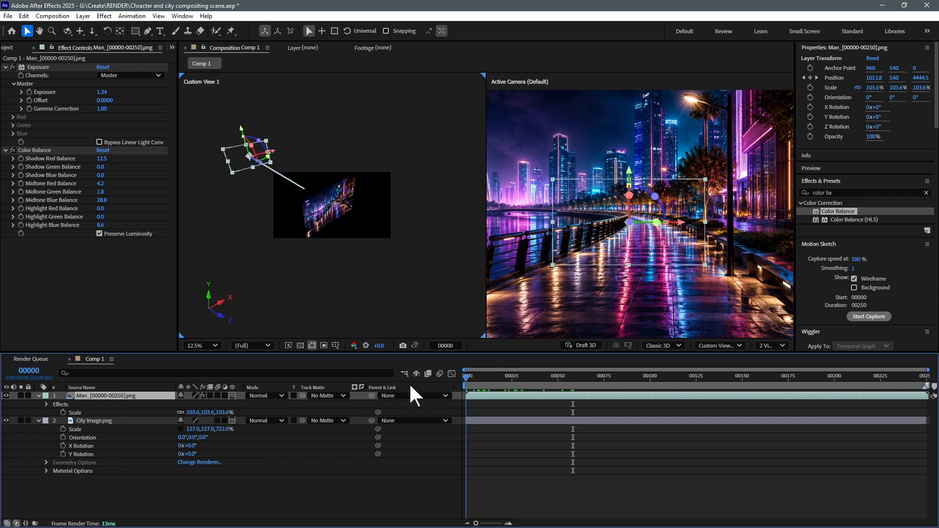
- Add a two-node camera with a 27.93 mm focal length and depth of field enabled, and return to the timeline's start
left_click(490, 421)
left_click_drag(352, 214, 250, 177)
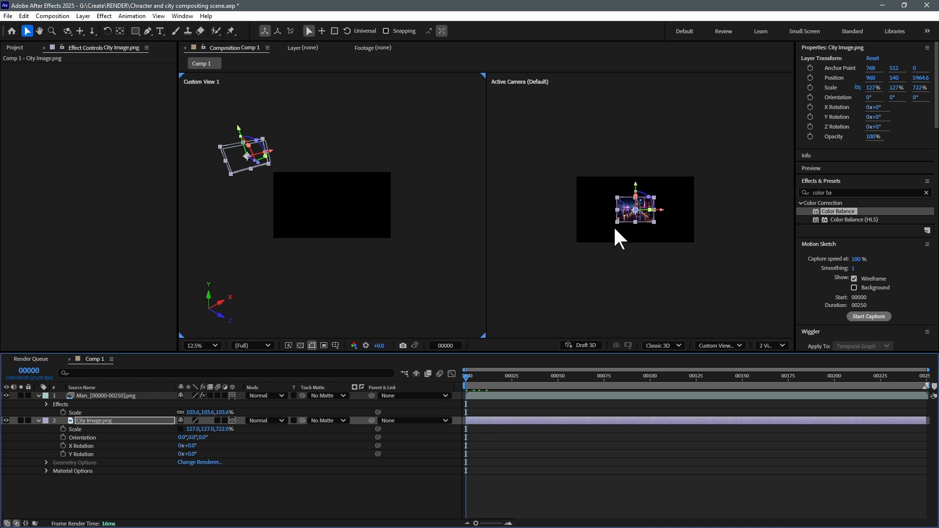
right_click(498, 453)
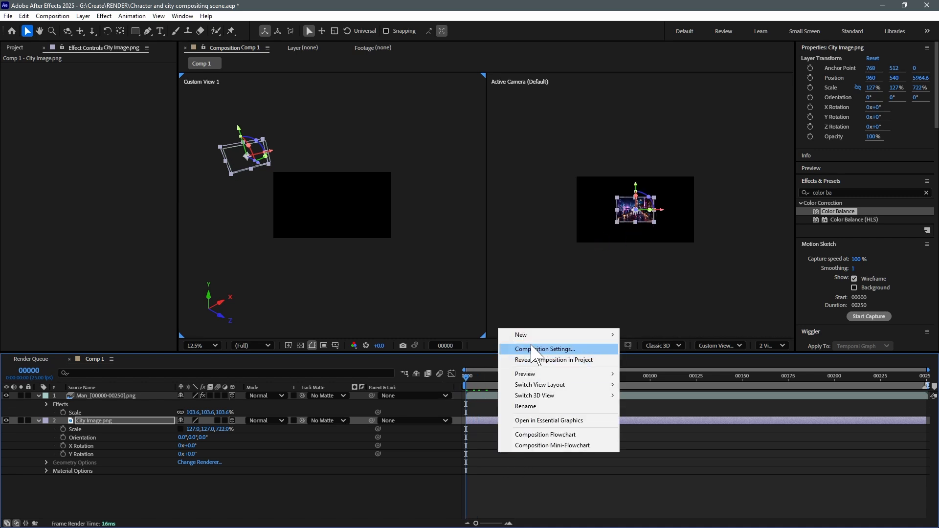
mouse_move(533, 334)
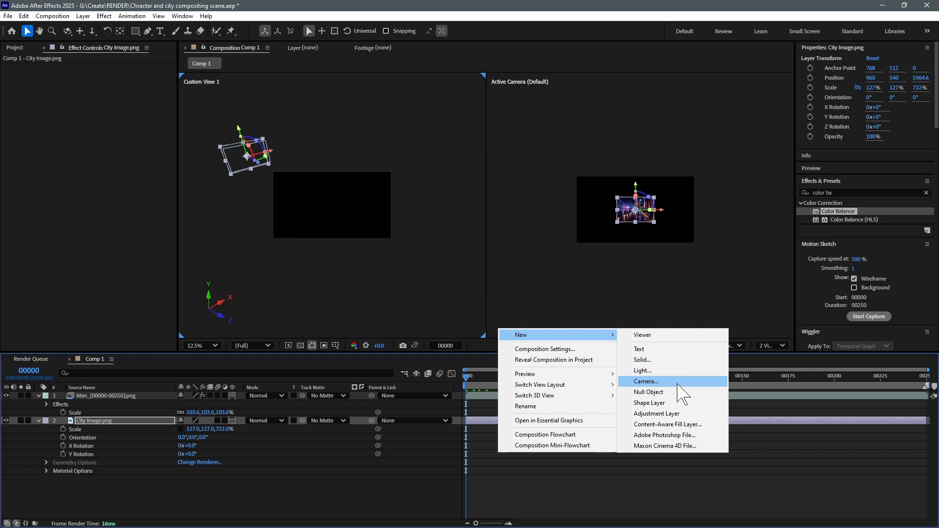
left_click(687, 381)
left_click(863, 386)
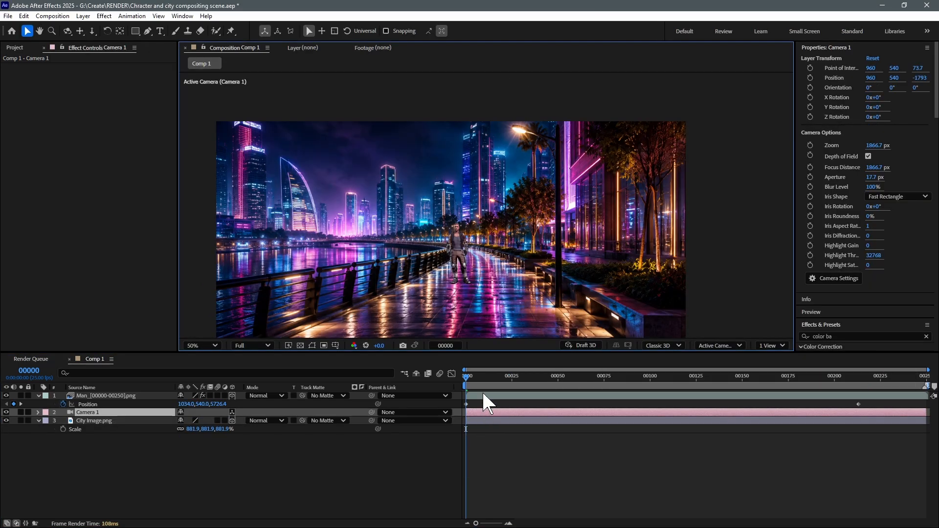
left_click_drag(489, 388, 445, 389)
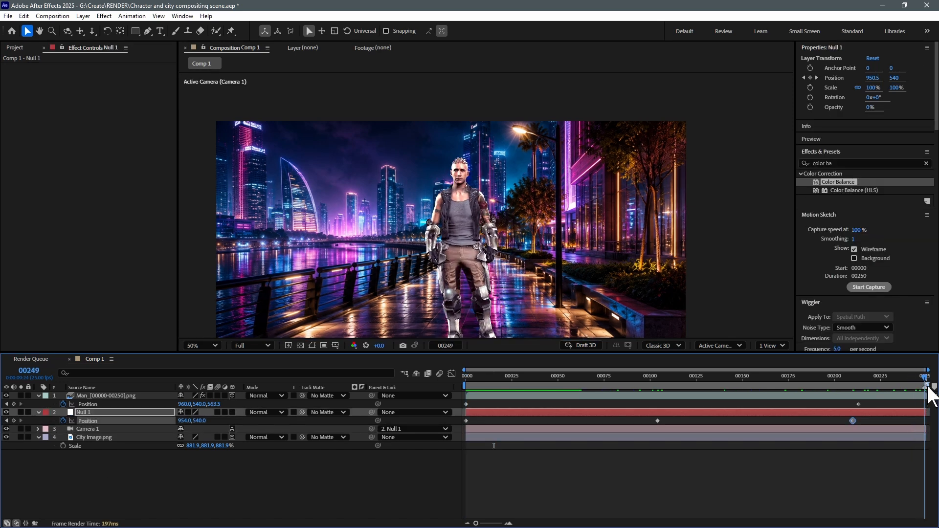
- Create an adjustment layer in Comp 1 and place it above the man layer at the top of the stack
right_click(494, 475)
mouse_move(535, 360)
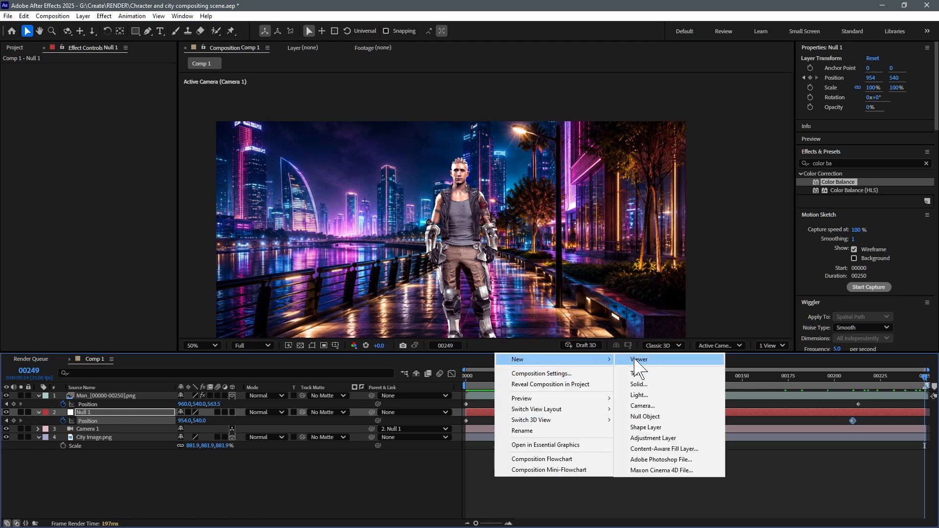
left_click(666, 438)
left_click(191, 436)
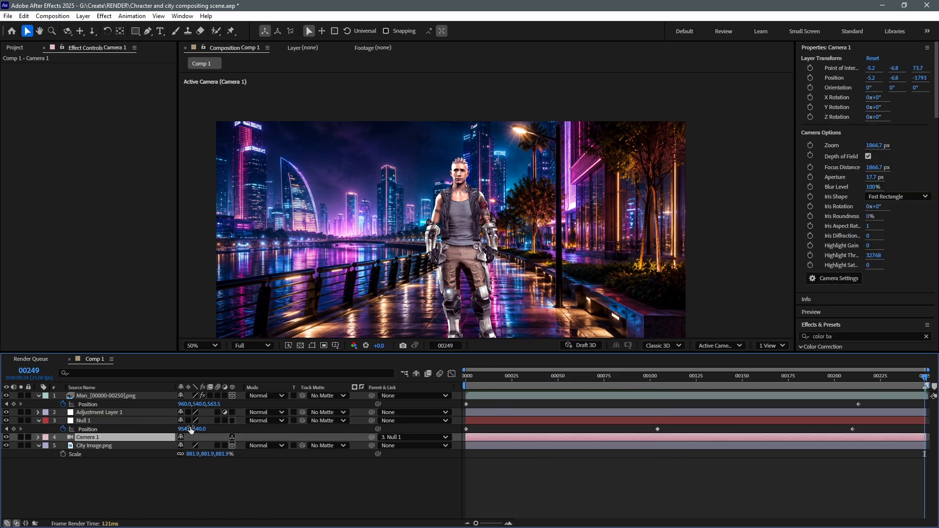
left_click_drag(95, 413, 98, 393)
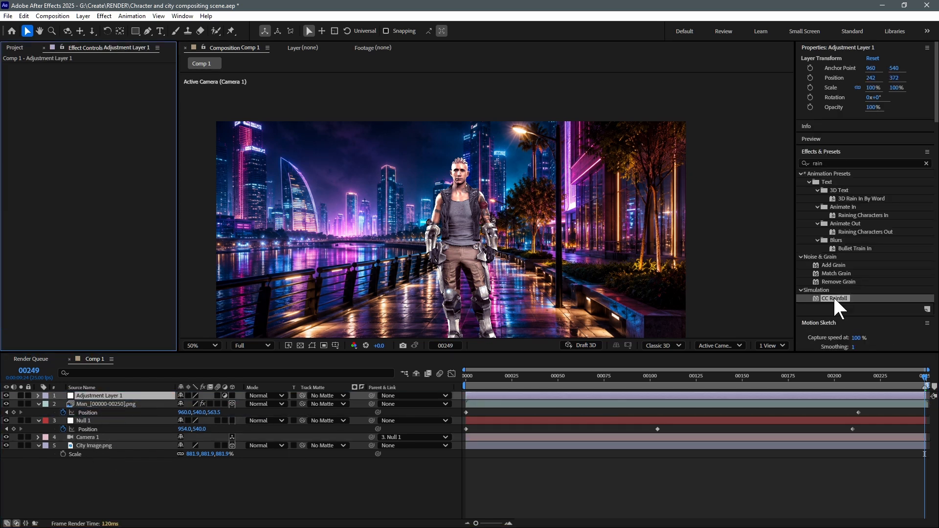
- Apply CC Rainfall to the adjustment layer with 7000 drops and play back the rain from the first frame
double_click(833, 298)
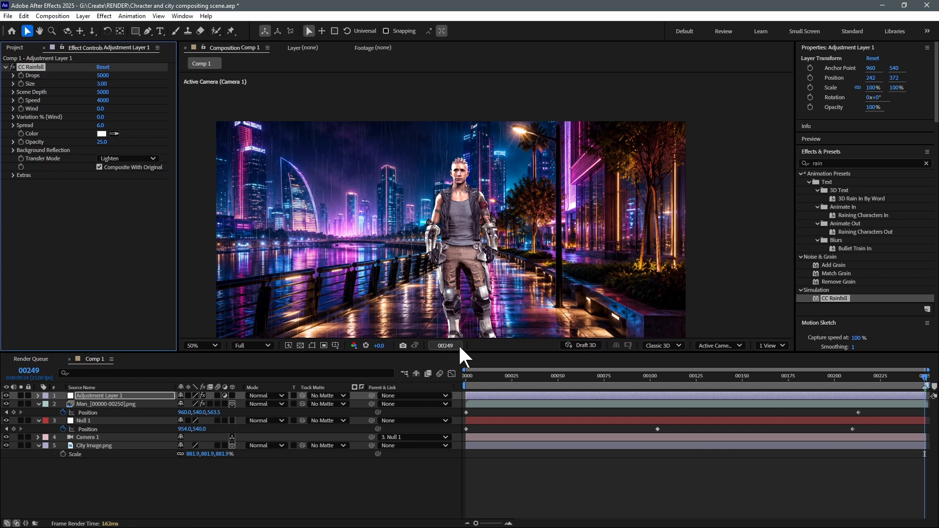
left_click_drag(484, 380, 448, 383)
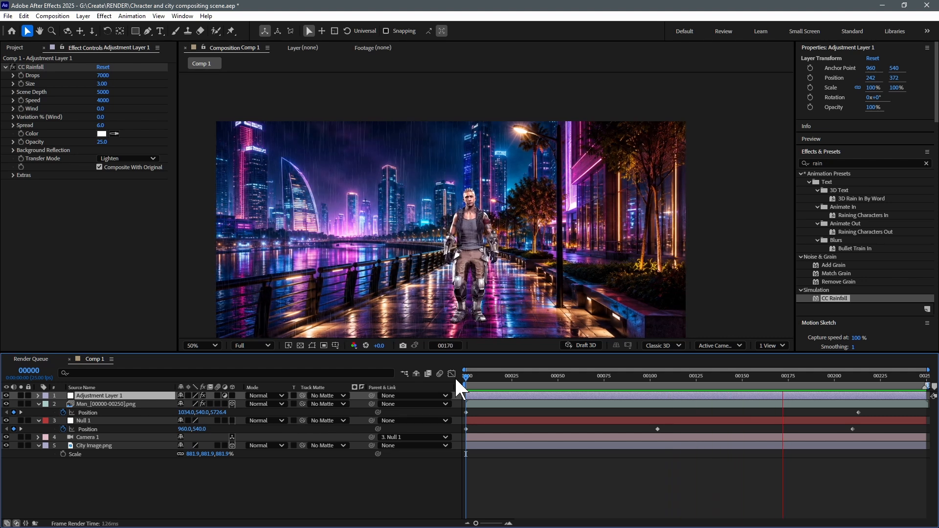
key("space")
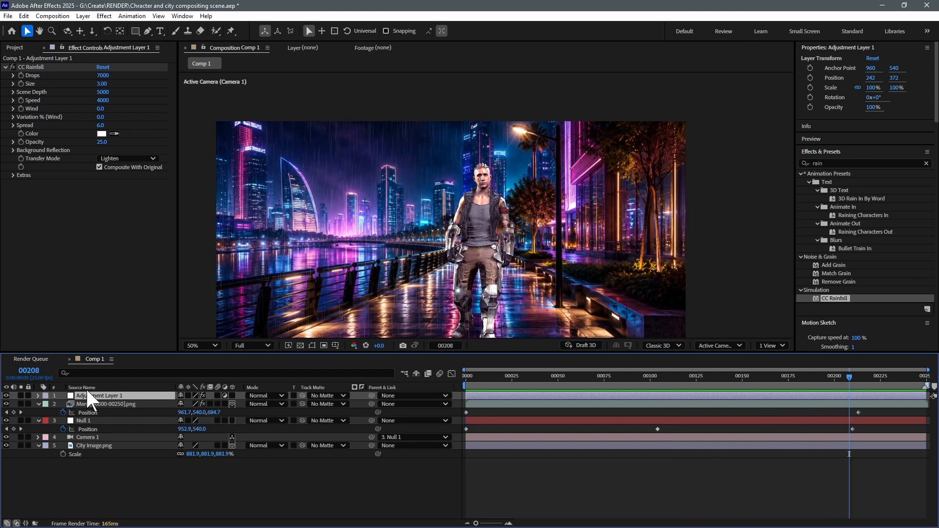
- Duplicate the rain adjustment layer and check the doubled rain at frames 111 and 179
key("ctrl+d")
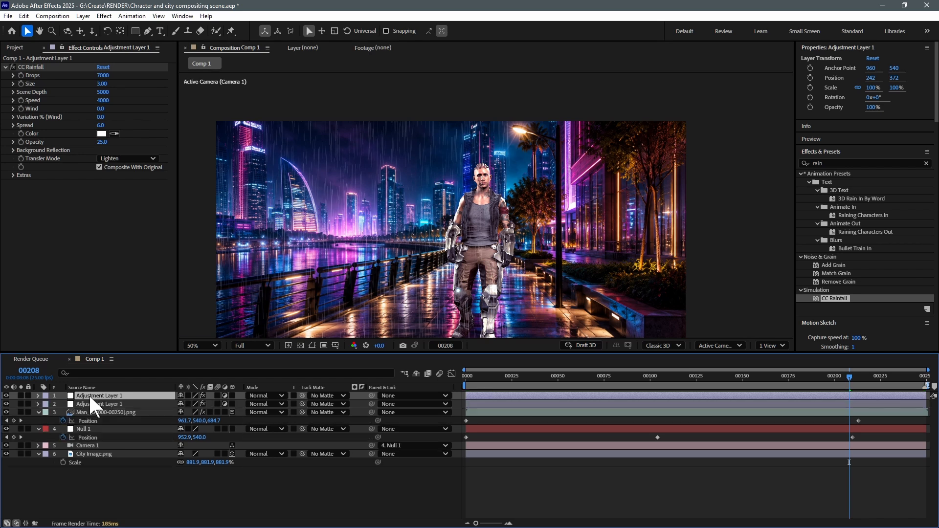
left_click_drag(506, 382, 675, 392)
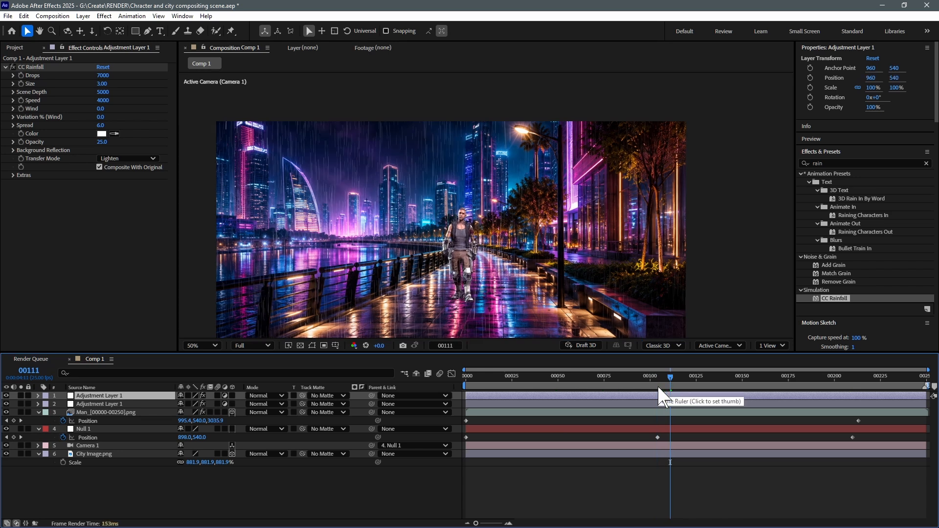
left_click(614, 403)
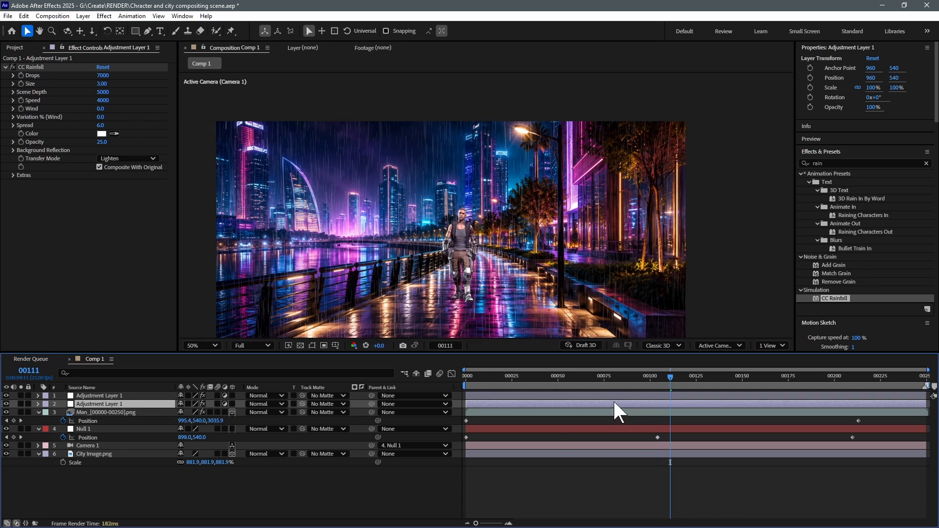
left_click_drag(701, 380, 797, 384)
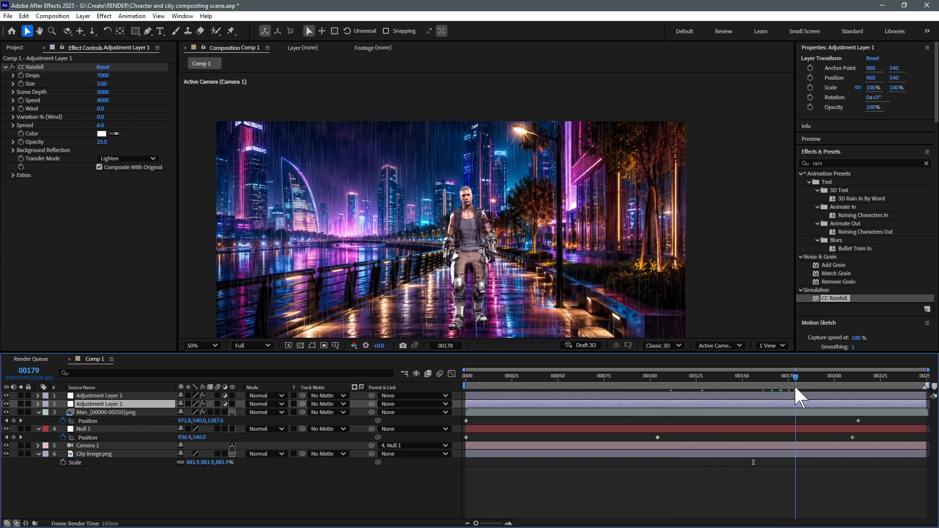
key("space")
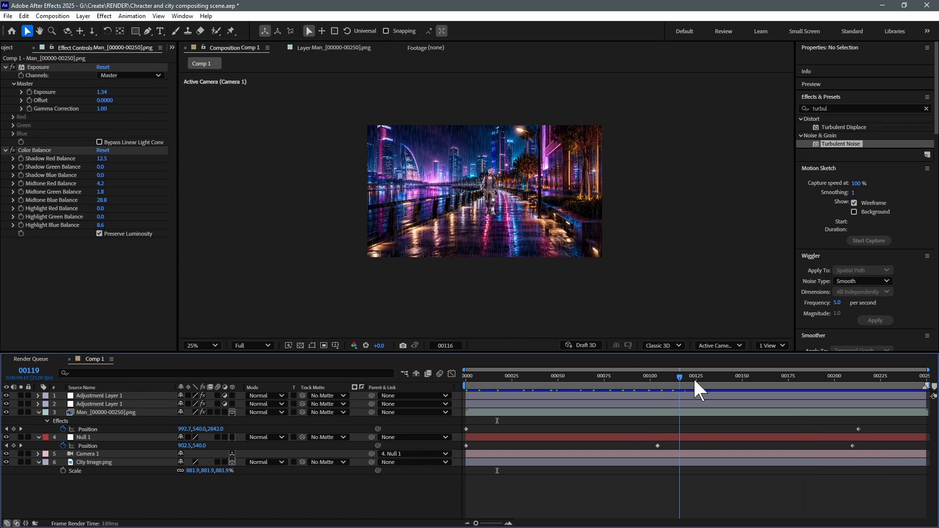
- Move to frame 28, find the fog presets, and apply Fog Lights as a new solid, checking it up to about frame 57
left_click_drag(631, 393, 517, 388)
left_click_drag(833, 108, 797, 108)
type("fog")
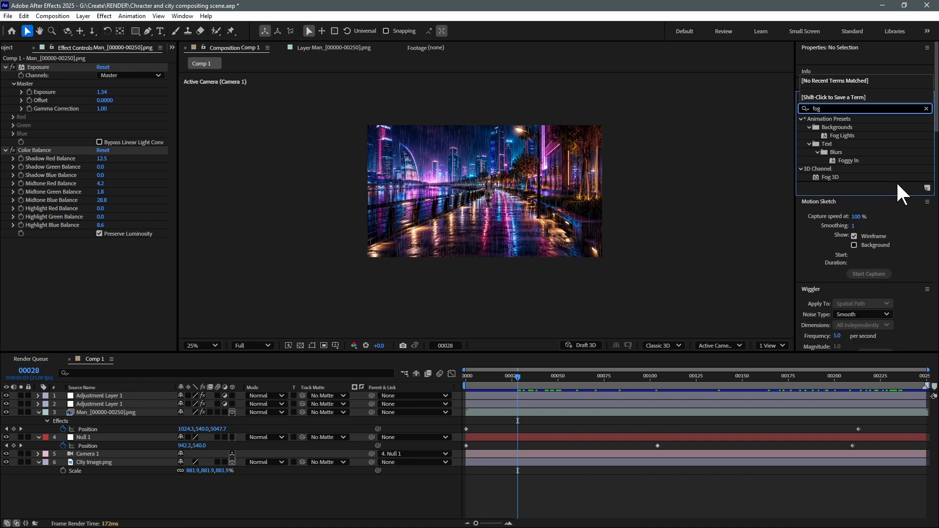
double_click(843, 135)
left_click_drag(515, 375, 570, 377)
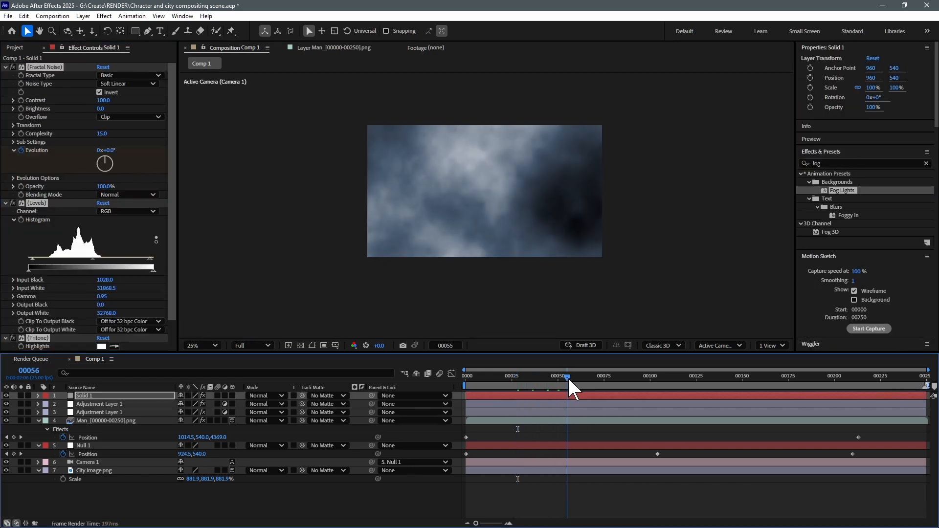
- Place the fog solid directly above the city image layer and set its blending mode to Screen
double_click(96, 395)
left_click_drag(85, 395, 104, 464)
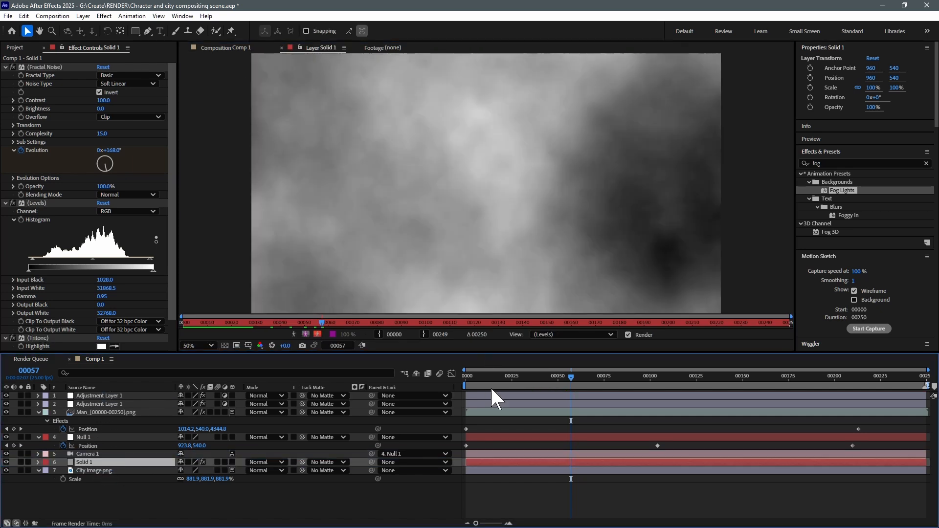
left_click(497, 378)
left_click(229, 48)
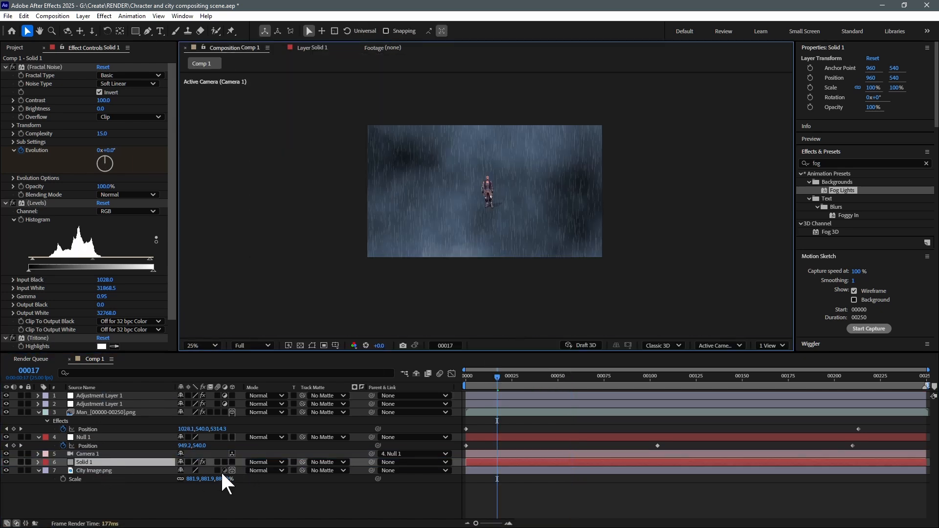
left_click(265, 462)
left_click(274, 172)
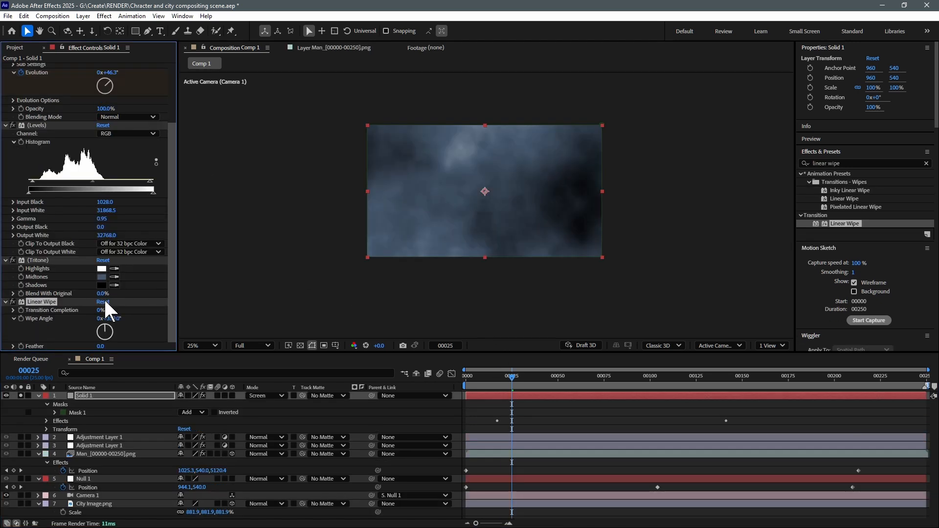
- Set the fog solid's Linear Wipe to 63% completion, 1x+2.0° wipe angle and 466 feather, and turn off its solo
mouse_move(101, 309)
left_mouse_down()
mouse_move(116, 307)
mouse_move(110, 320)
left_mouse_up()
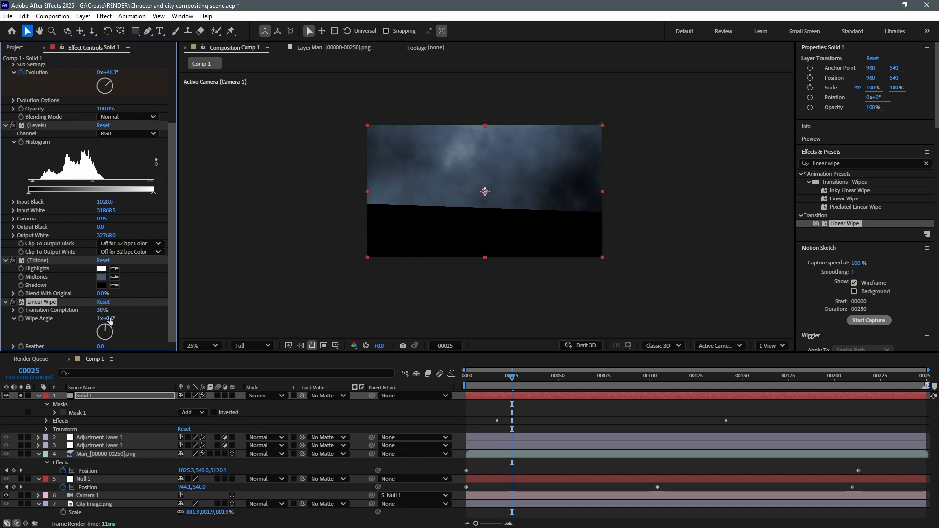
key("Return")
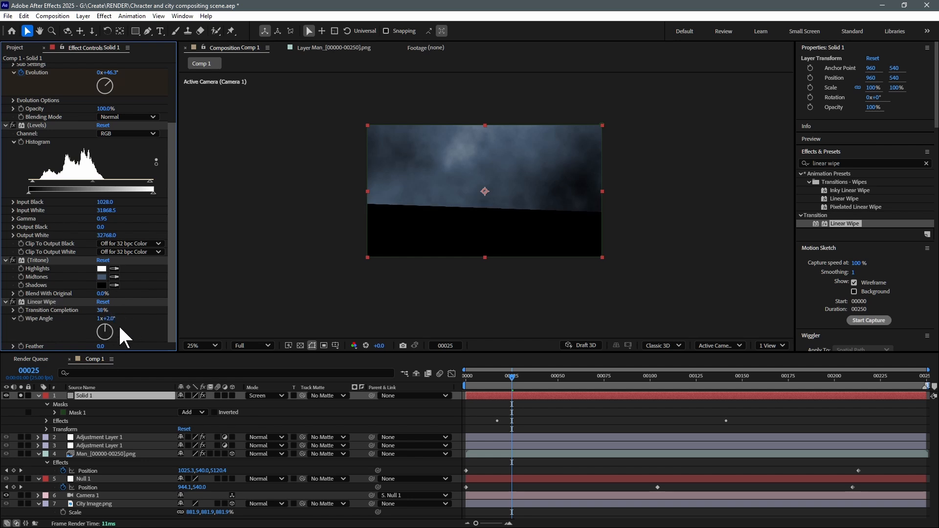
left_click_drag(102, 346, 315, 335)
left_click_drag(99, 312, 115, 310)
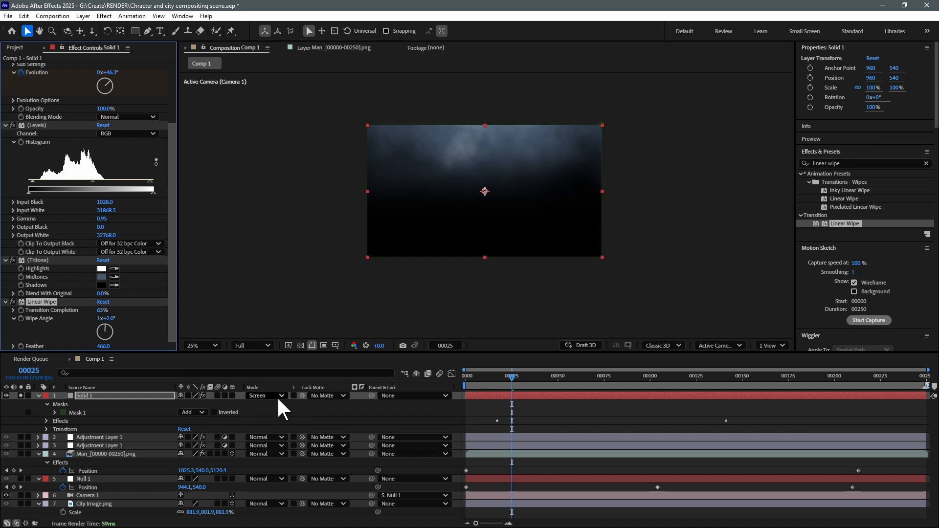
left_click(21, 394)
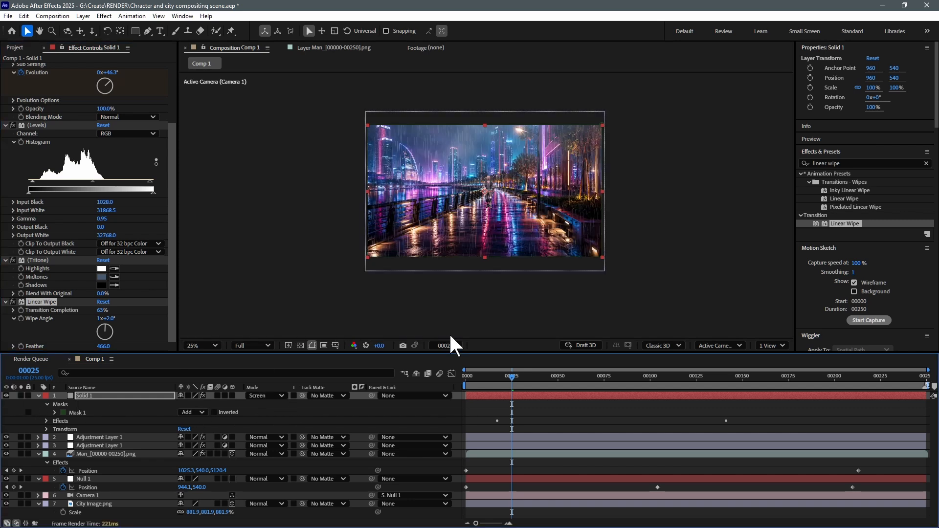
- Lower the fog solid's opacity to 53% and play back the composite in an enlarged view
scroll(490, 229, "up", 2)
key("t")
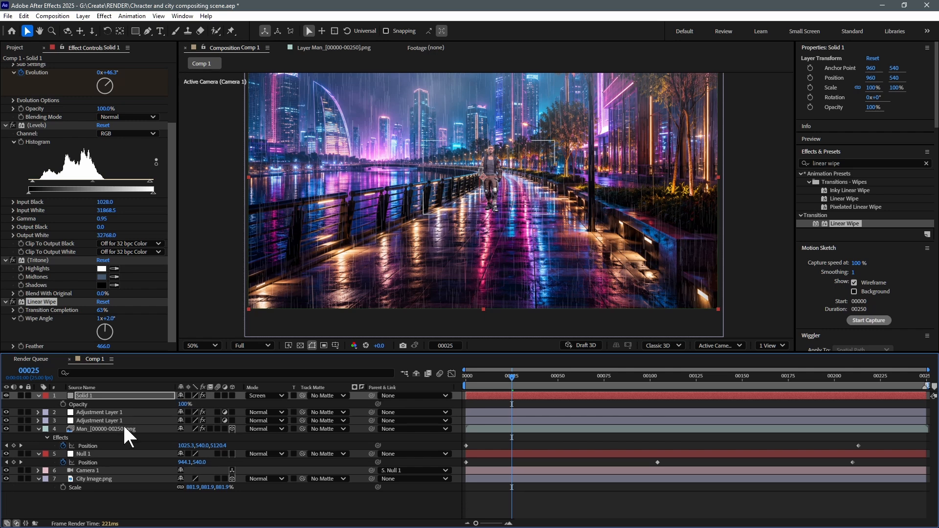
key("grave")
key("space")
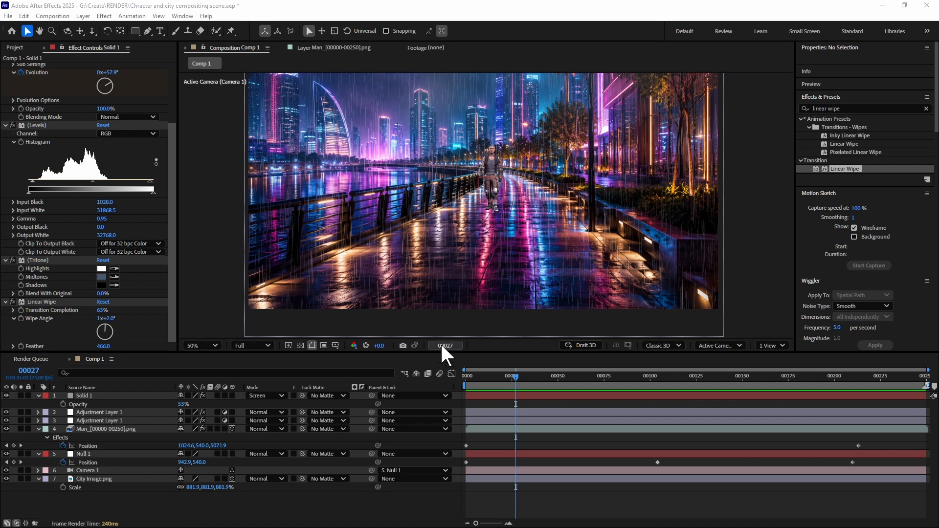
- Queue Comp 1 for rendering as an H.264 movie named Character composite on the Desktop, and start the render
left_click(209, 294)
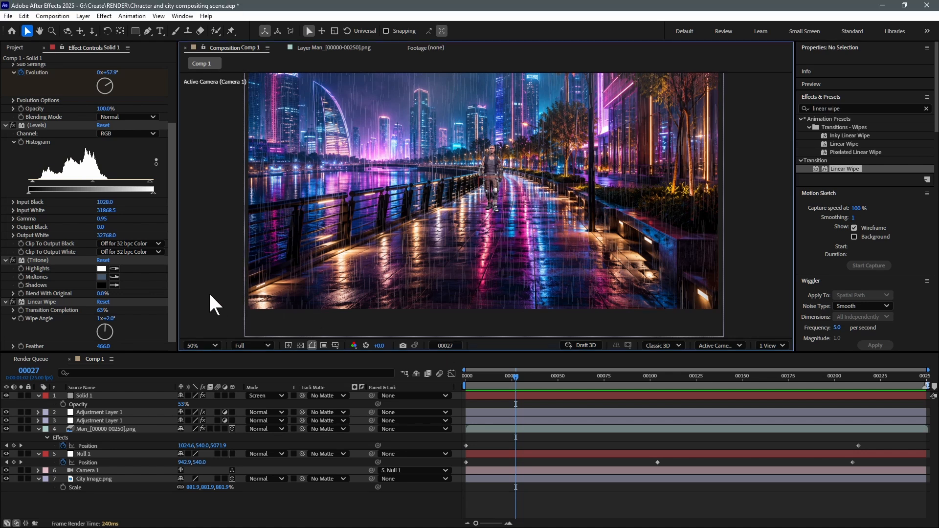
left_click(49, 16)
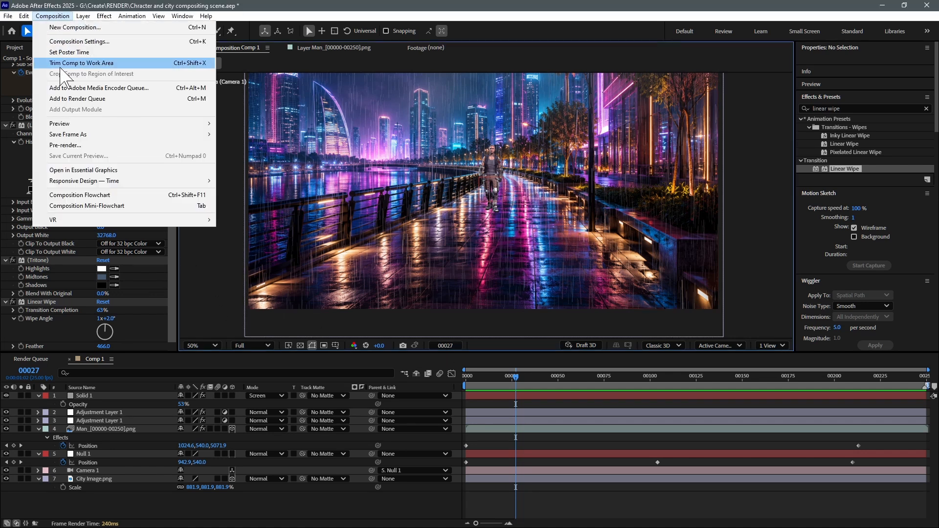
left_click(77, 99)
left_click(250, 419)
type("Character composi")
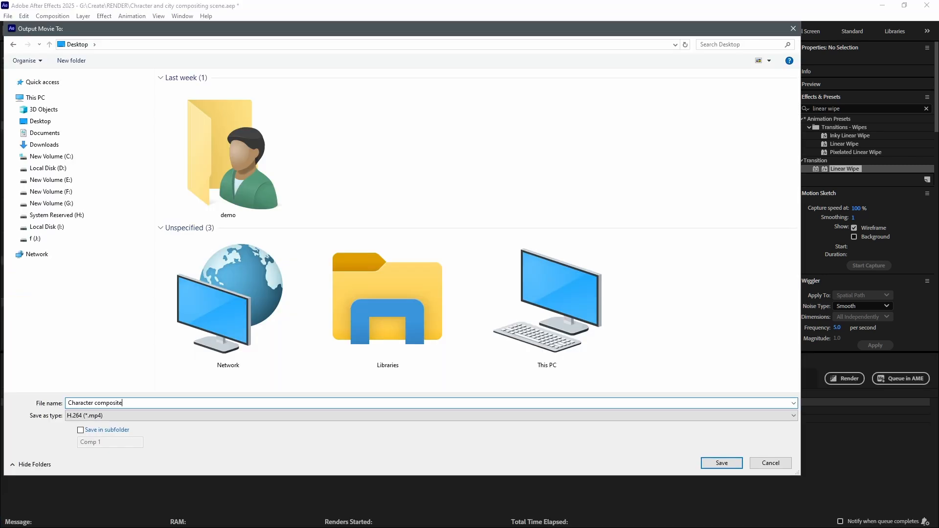
type("te")
key("Return")
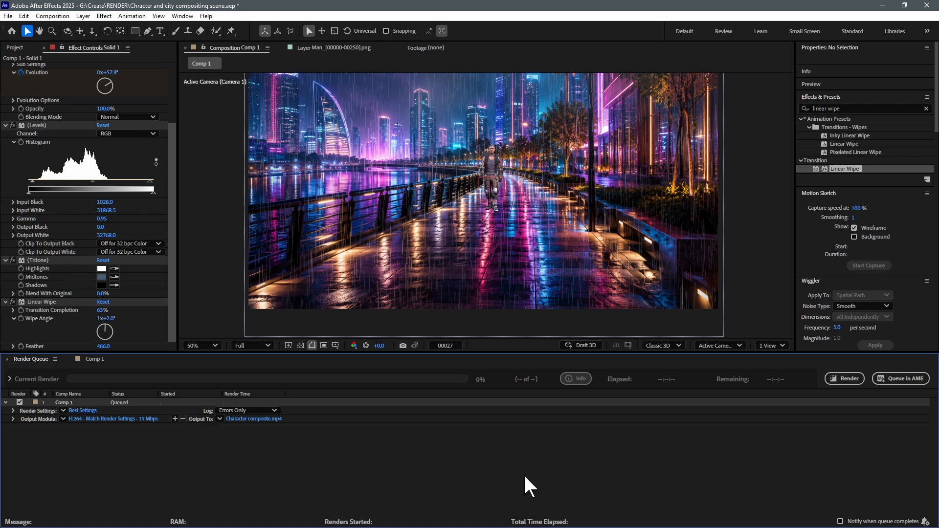
left_click(845, 380)
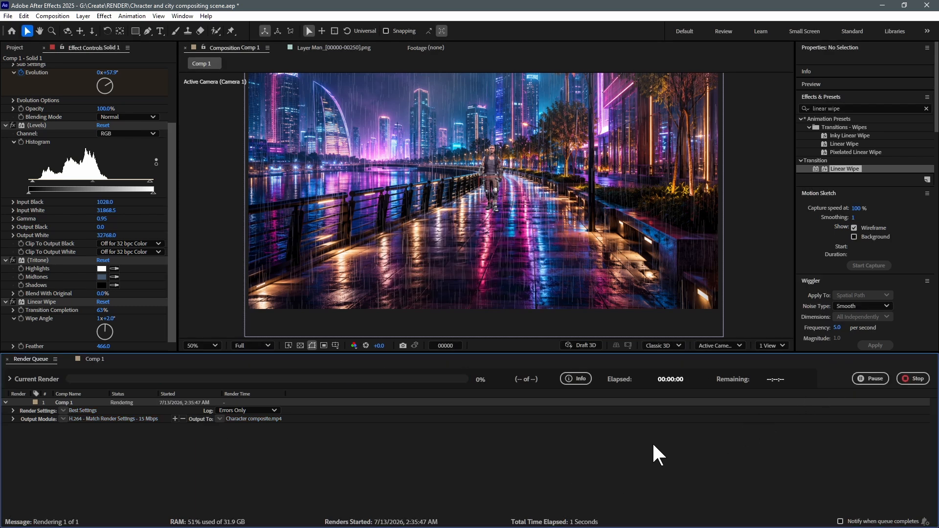